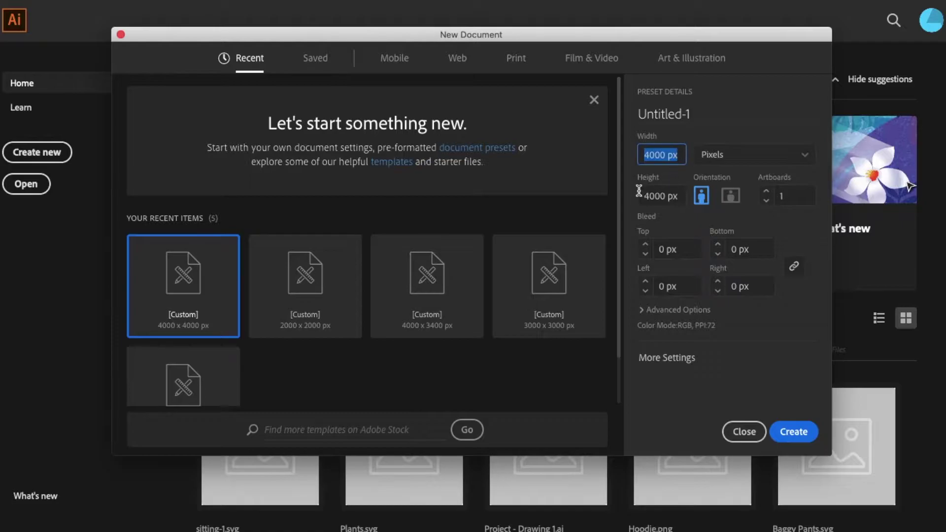
Step: Create a new 4000 by 4000 px document in RGB color mode
click(661, 311)
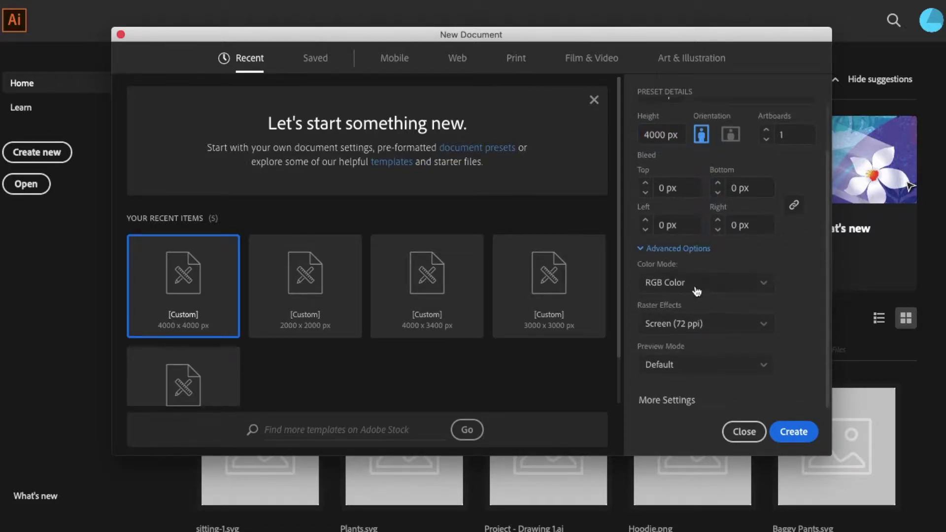
click(815, 435)
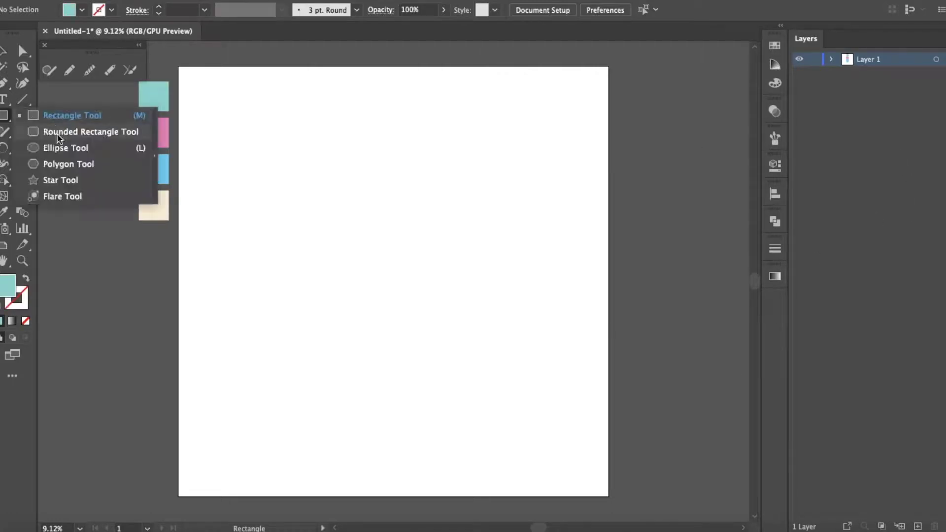
Step: Draw a teal square in the artboard's upper-left area and a narrow vertical blue bar near its right edge
click(64, 114)
drag(245, 121, 278, 154)
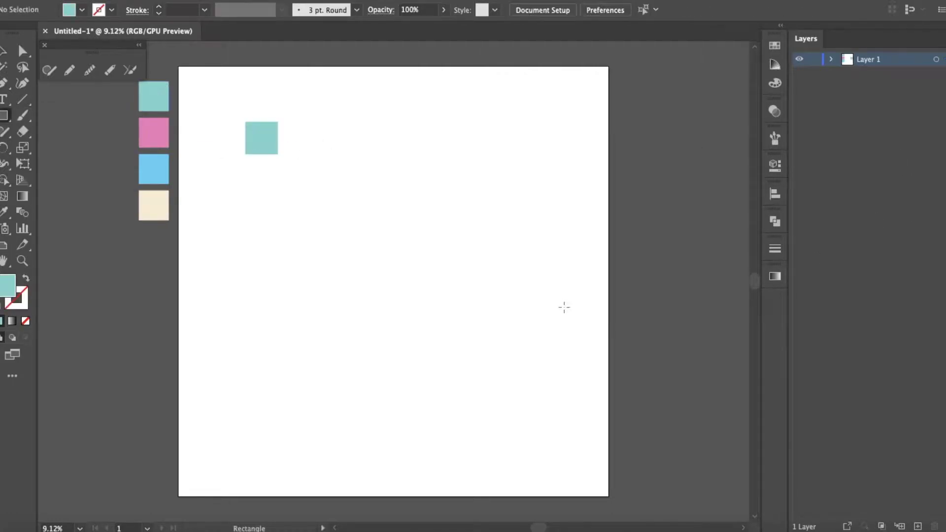
drag(564, 307, 573, 358)
Step: Draw a large pink triangle above the artboard's center and a pink circle near its upper-right corner
click(4, 115)
click(64, 162)
drag(408, 226, 449, 266)
drag(524, 78, 562, 115)
Step: Draw a thin horizontal teal bar in the lower-left area of the artboard
click(4, 115)
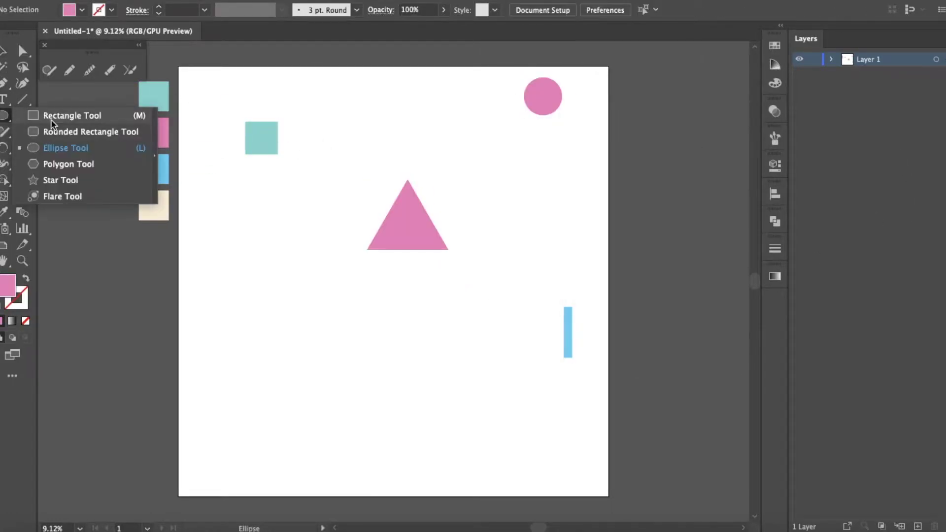
click(64, 115)
drag(261, 423, 323, 433)
Step: Draw a small blue triangle near the artboard's bottom edge and place rotated copies at the left edge and in the upper-right area
drag(422, 376, 444, 394)
mouse_move(422, 376)
mouse_down()
mouse_move(220, 324)
mouse_move(427, 425)
mouse_move(434, 451)
mouse_move(414, 452)
mouse_move(414, 468)
mouse_up()
click(256, 336)
click(426, 459)
drag(421, 475, 484, 176)
click(485, 177)
click(499, 156)
Step: Copy the teal square to the artboard's lower-right corner, enlarging and rotating the copy
click(361, 146)
alt+drag(262, 138, 552, 434)
click(572, 433)
drag(525, 459, 532, 442)
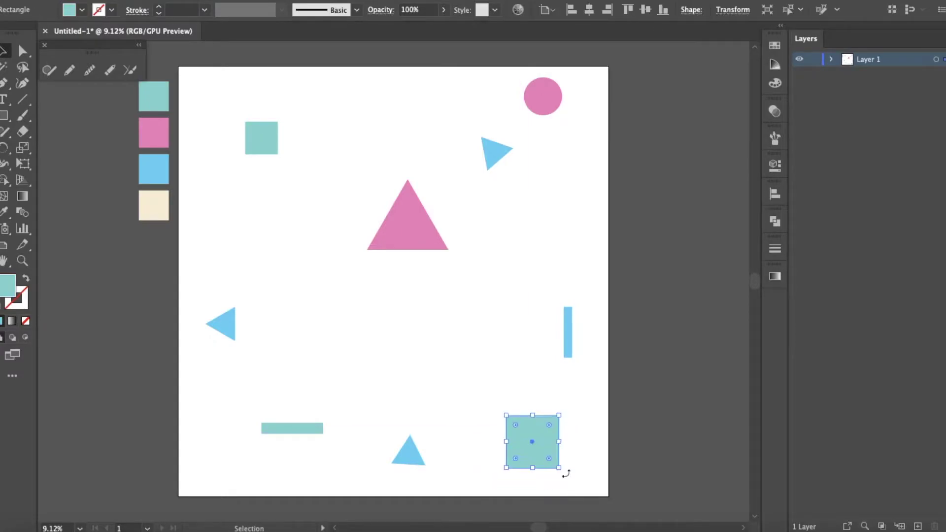
drag(566, 476, 542, 488)
click(574, 490)
Step: Place an enlarged copy of the pink circle in the lower-left corner and rotate the teal bar to a diagonal
alt+drag(546, 108, 233, 459)
drag(296, 428, 322, 420)
drag(358, 393, 358, 393)
click(341, 369)
Step: Place a rotated copy of the large pink triangle over the artboard's upper-left corner
click(398, 239)
drag(422, 238, 126, 128)
click(216, 163)
Step: Rotate the upper-left teal square slightly and move the column of color swatches farther away from the artboard
drag(272, 152, 294, 166)
click(311, 173)
drag(129, 88, 99, 217)
click(74, 185)
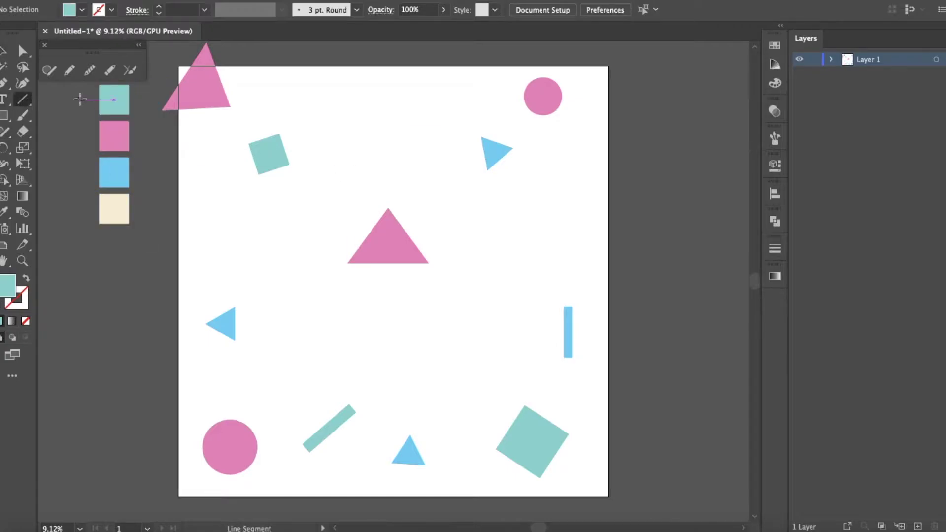
Step: Draw an open left-pointing chevron below the upper-right blue triangle, with a teal stroke and no fill
click(519, 224)
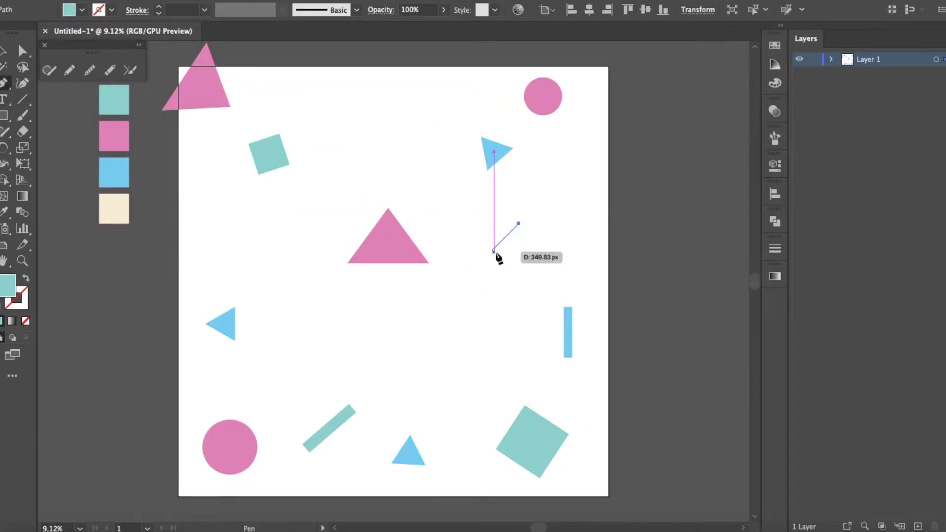
click(492, 250)
click(519, 278)
key(v)
click(26, 278)
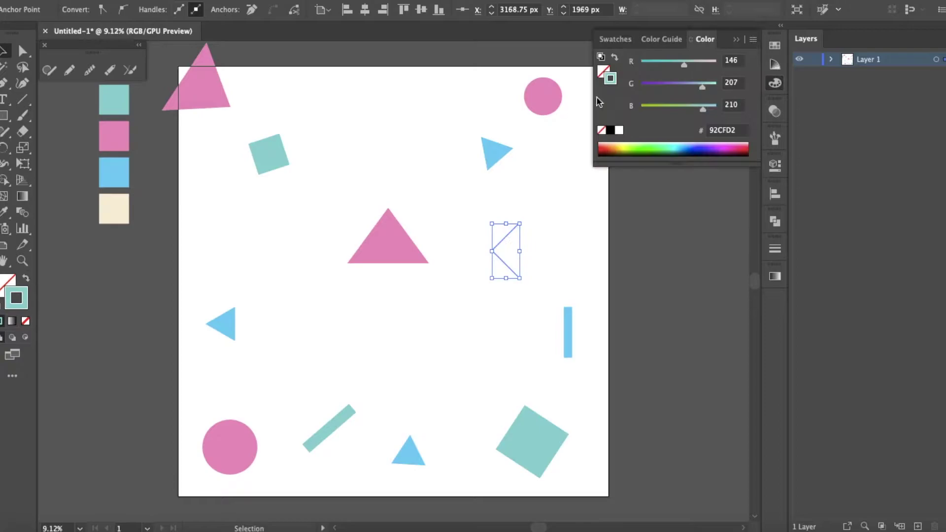
Step: Set the teal chevron's stroke weight to 20 pt
click(774, 251)
click(705, 265)
click(734, 120)
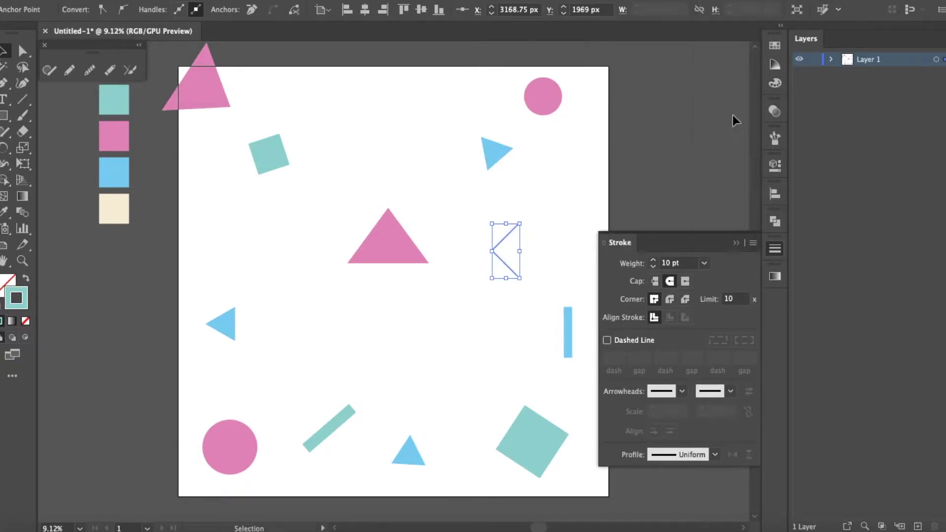
click(705, 263)
click(729, 193)
click(645, 197)
Step: Duplicate the teal chevron twice to the right at equal spacing to form a row of three
drag(518, 276, 537, 277)
key(ctrl+d)
click(606, 268)
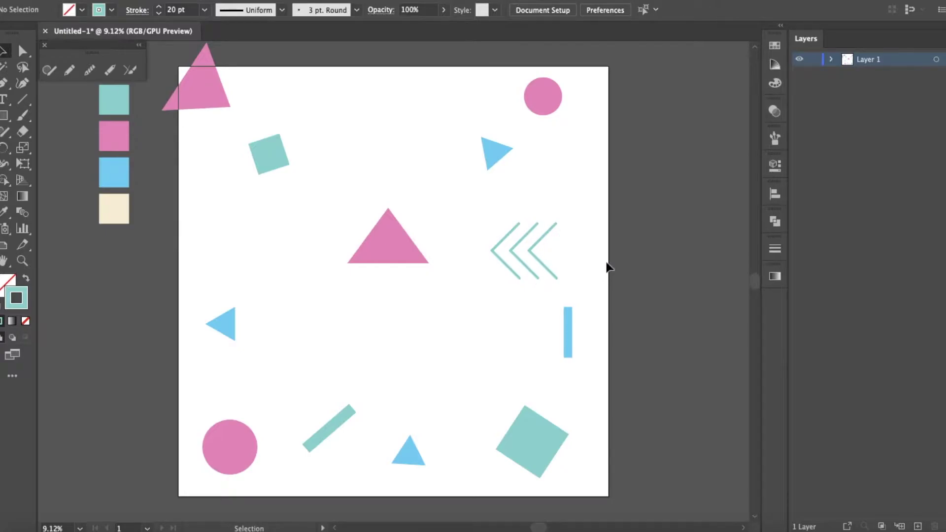
Step: Draw a small upward-pointing chevron below and left of the central pink triangle, with a 10 pt pink stroke and no fill
click(6, 92)
click(311, 337)
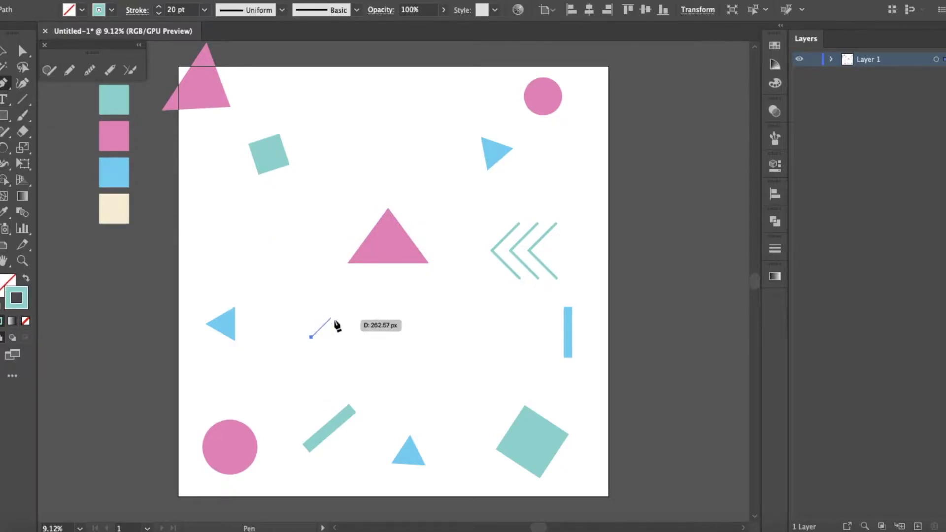
click(333, 316)
key(v)
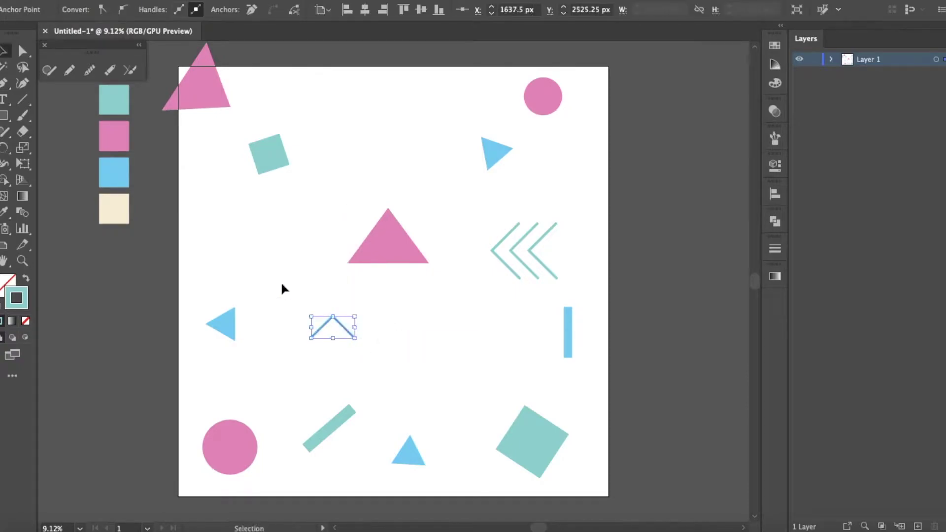
click(113, 136)
click(26, 279)
Step: Duplicate the pink chevron downward into an evenly spaced stack of four and scale the stack down
drag(347, 332, 348, 342)
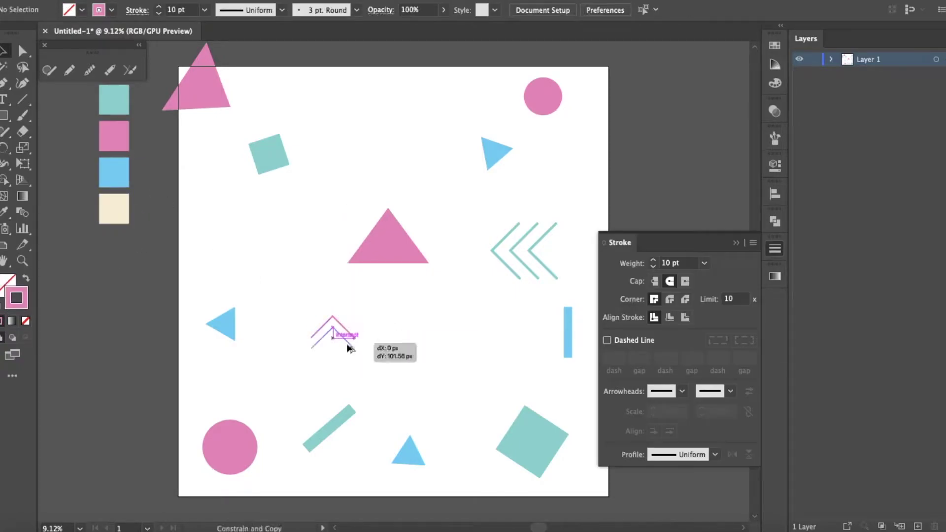
key(super+d)
click(335, 300)
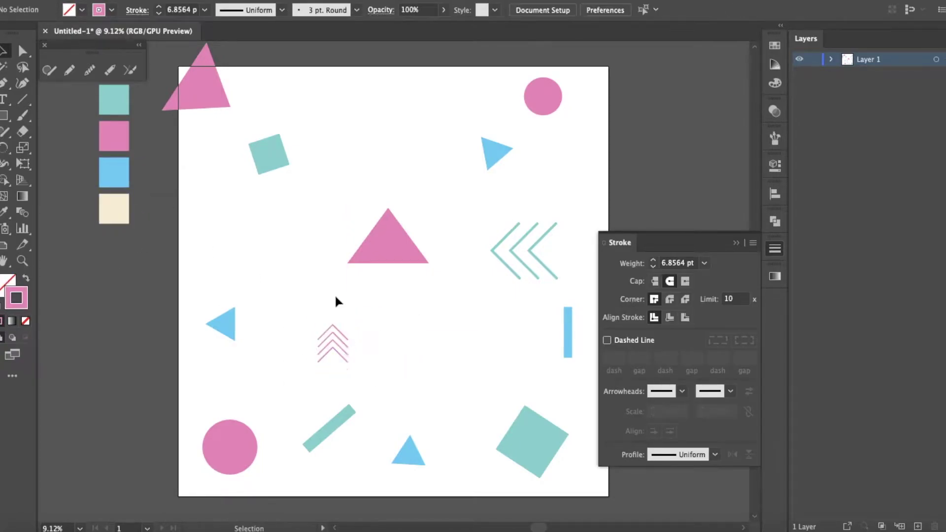
Step: Place a copy of the pink chevron stack near the artboard's top edge and recolor its strokes blue
drag(335, 301, 351, 365)
drag(348, 362, 352, 126)
key(i)
click(122, 173)
key(shift+x)
Step: Give the blue chevron stack a heavier stroke with round caps
click(704, 262)
click(715, 146)
click(669, 281)
key(v)
click(319, 163)
Step: Draw a small blue circle beside the central pink triangle and duplicate it downward into a column of three
key(shift+x)
key(x)
drag(4, 115, 49, 149)
mouse_move(306, 207)
mouse_down()
mouse_move(319, 220)
mouse_move(311, 239)
mouse_up()
drag(311, 238, 311, 260)
Step: Distribute the three small blue circles evenly in the vertical direction
drag(296, 200, 315, 261)
click(774, 249)
click(774, 196)
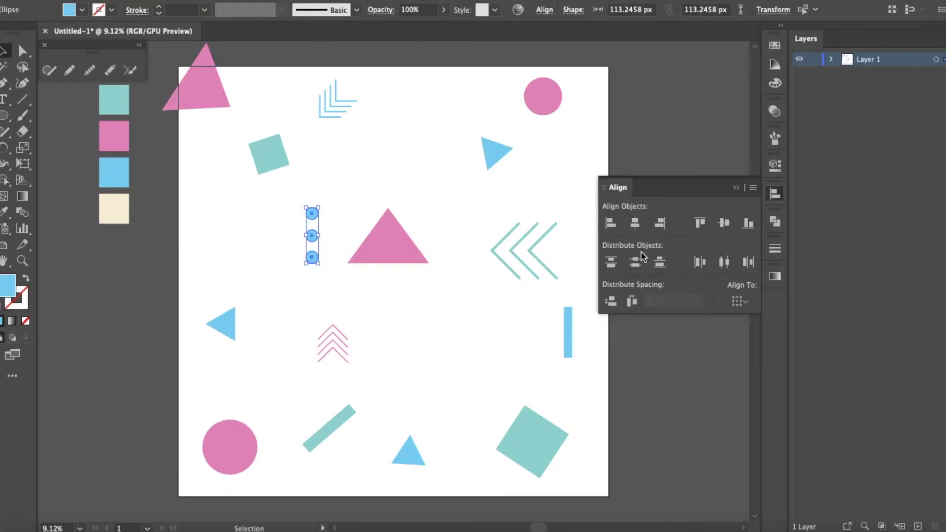
click(325, 199)
drag(329, 270, 328, 270)
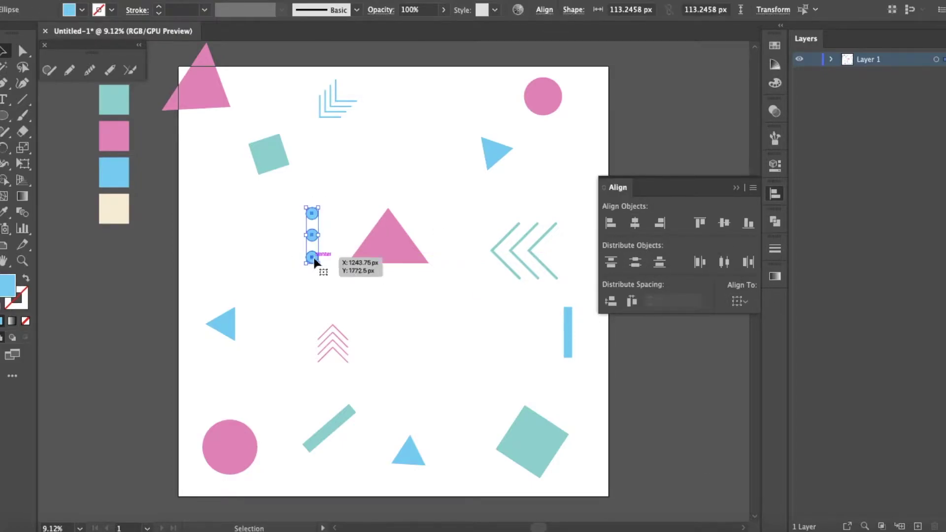
Step: Enlarge the middle blue circle and rotate the trio into a horizontal row near the artboard's left edge
click(316, 236)
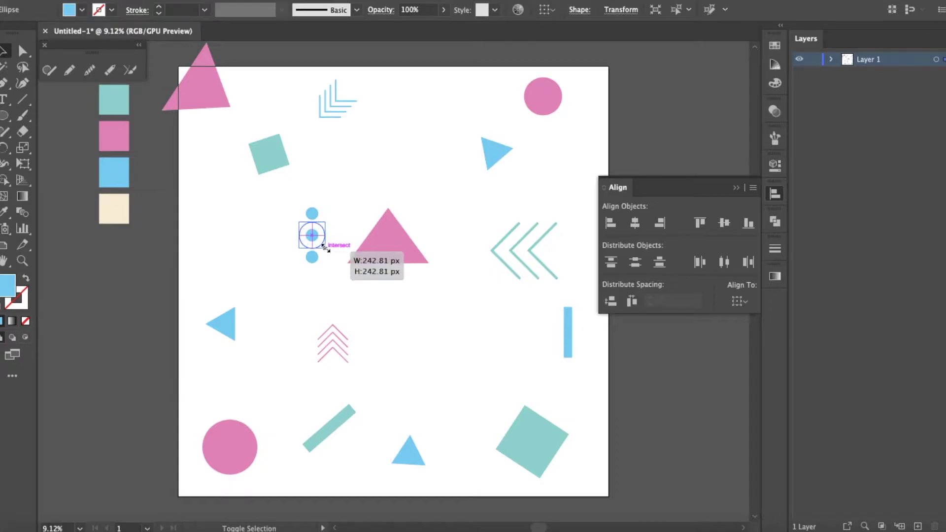
drag(324, 246, 270, 243)
click(331, 269)
click(242, 213)
drag(242, 213, 301, 217)
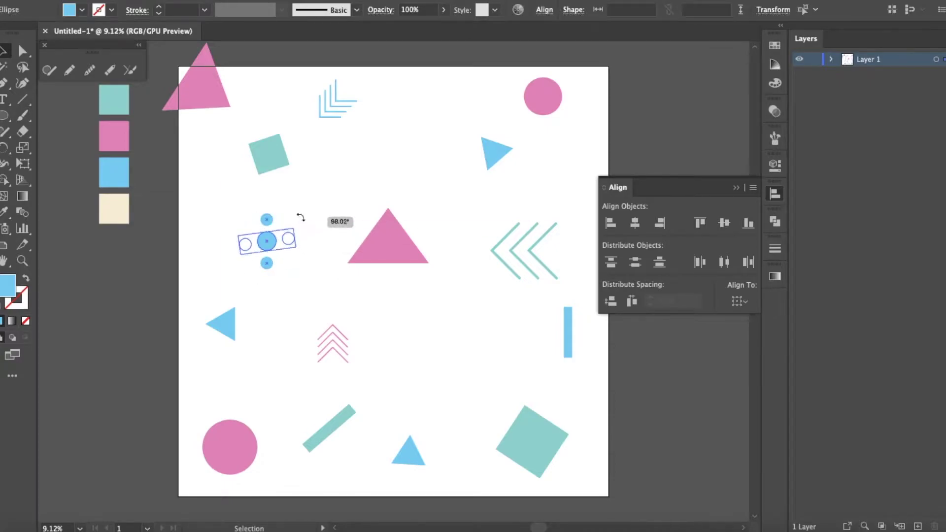
click(312, 229)
Step: Copy the large and one small blue circle to the artboard's top, stack them vertically and recolor them teal
drag(230, 224, 291, 254)
drag(269, 240, 410, 107)
click(221, 218)
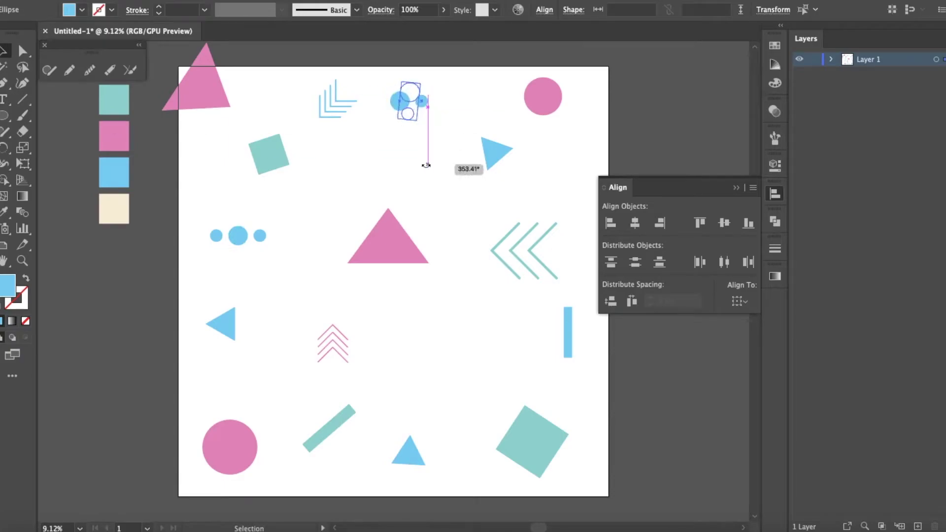
key(i)
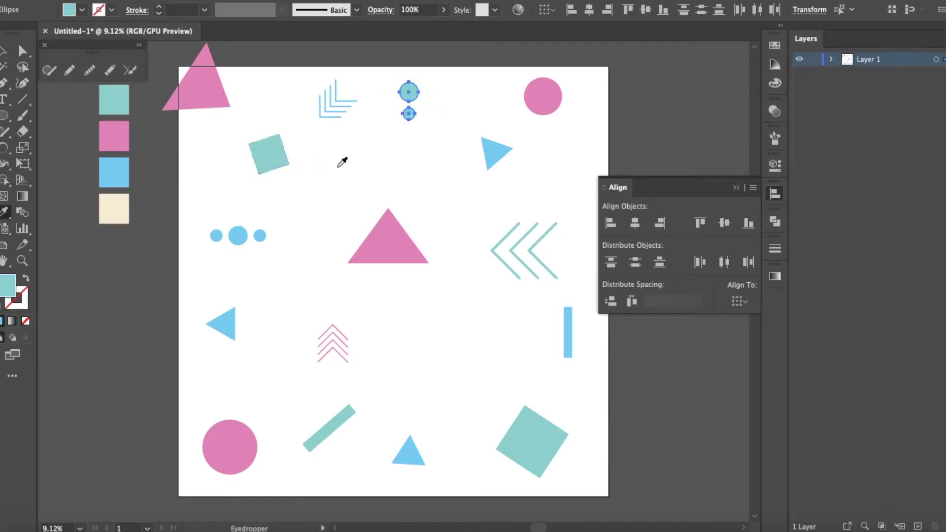
click(114, 99)
key(v)
Step: Swap the positions of the small teal square and the left blue triangle
drag(277, 169, 250, 169)
click(307, 85)
drag(251, 334, 236, 355)
click(381, 320)
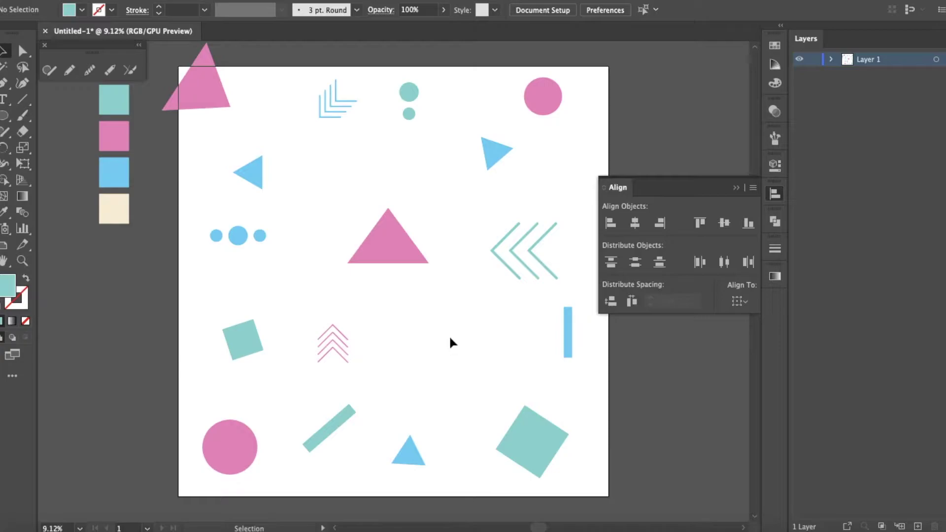
Step: Copy the upper-right blue triangle below the teal chevrons, shrink it and duplicate it into a diagonal row of three
drag(490, 153, 483, 360)
click(522, 372)
drag(444, 319, 509, 387)
click(498, 340)
click(515, 326)
Step: Draw single small blue circles beside the central triangle, below the upper-right pink circle and beside the lower-left pink circle
drag(453, 213, 467, 227)
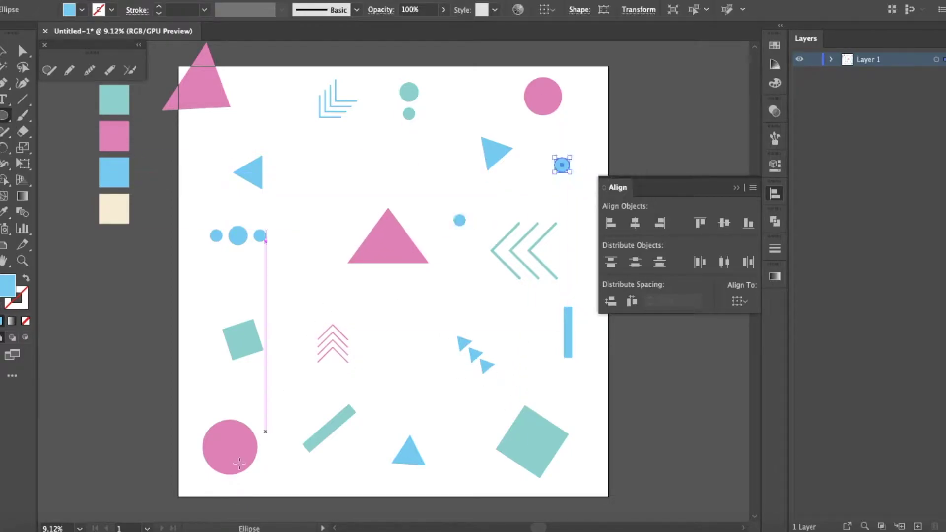
drag(267, 473, 280, 485)
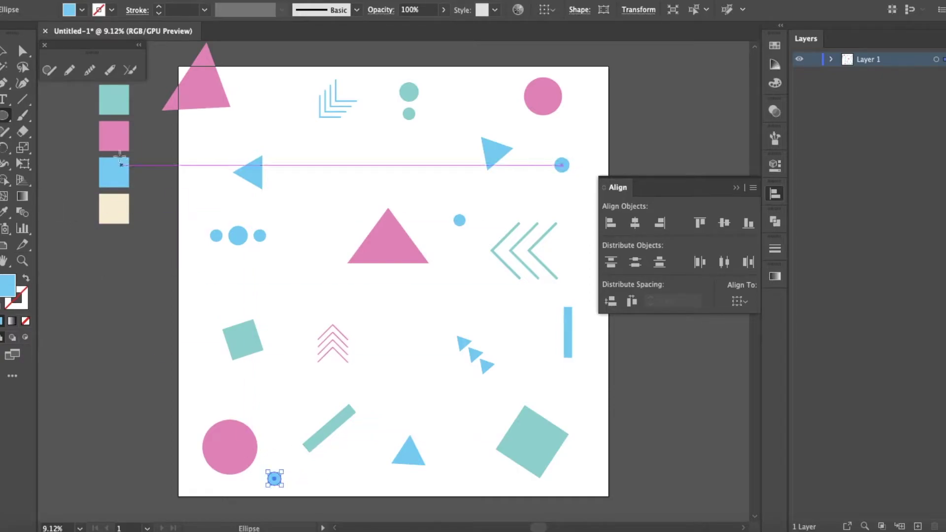
Step: Draw a small pink diamond below the blue circle row, duplicate it twice and align the three on their vertical centers
scroll(216, 298, up, 2)
drag(217, 290, 229, 276)
drag(211, 281, 230, 281)
key(super+d)
drag(183, 251, 252, 296)
click(724, 224)
click(302, 279)
scroll(302, 279, down, 2)
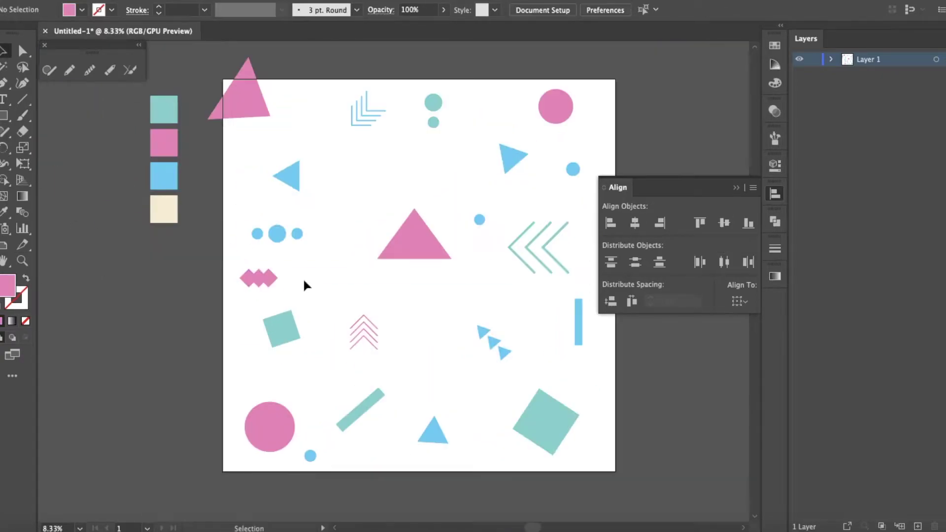
Step: Spread the pink diamonds apart, moving one below the central pink triangle and another above it
scroll(275, 281, up, 1)
drag(274, 285, 582, 426)
key(super+minus)
click(430, 312)
scroll(409, 310, right, 2)
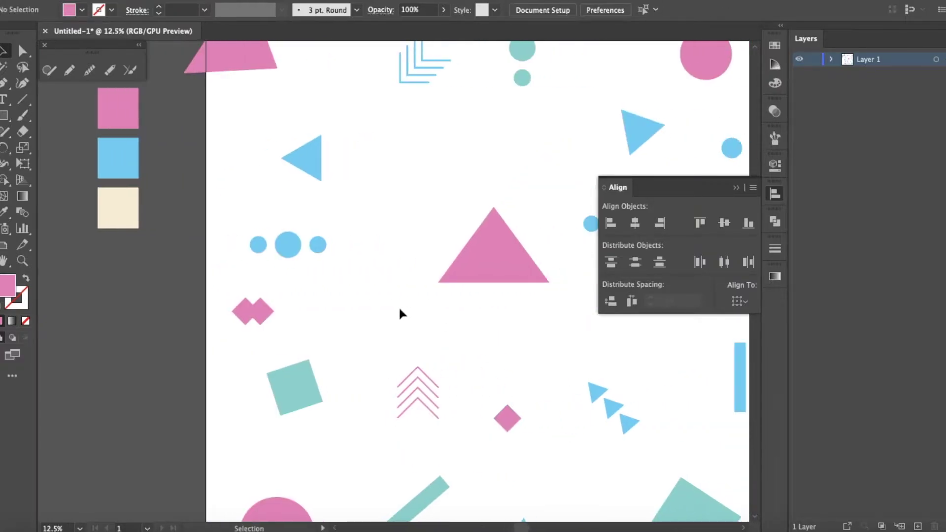
scroll(399, 310, down, 1)
scroll(400, 310, right, 2)
drag(248, 309, 374, 218)
click(279, 231)
Step: Copy the pink triangle at the artboard's upper-left corner and paste it in place
click(247, 143)
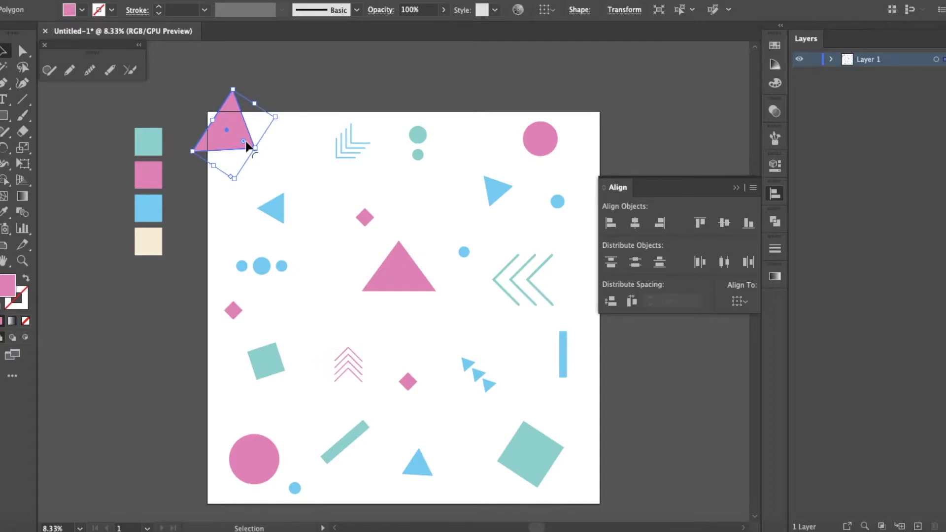
click(197, 90)
click(230, 133)
click(148, 1)
mouse_move(118, 1)
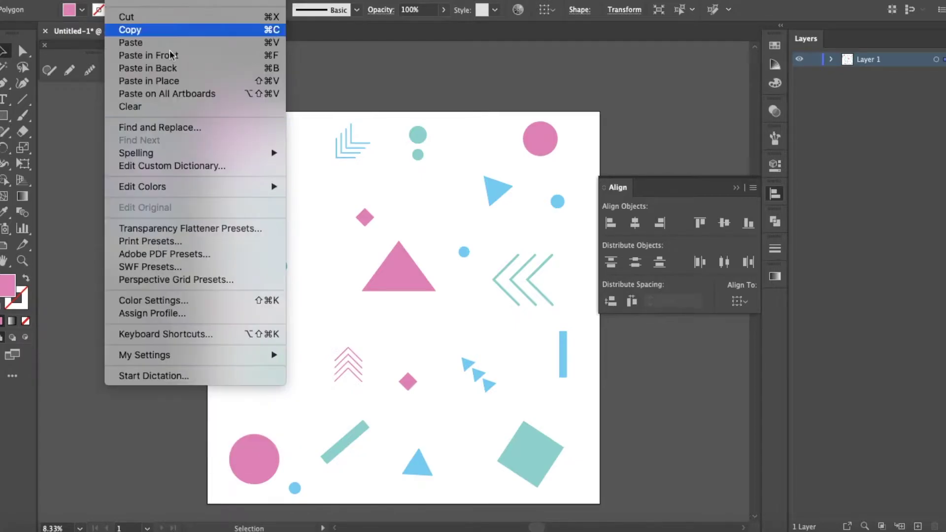
click(173, 31)
click(121, 0)
click(149, 81)
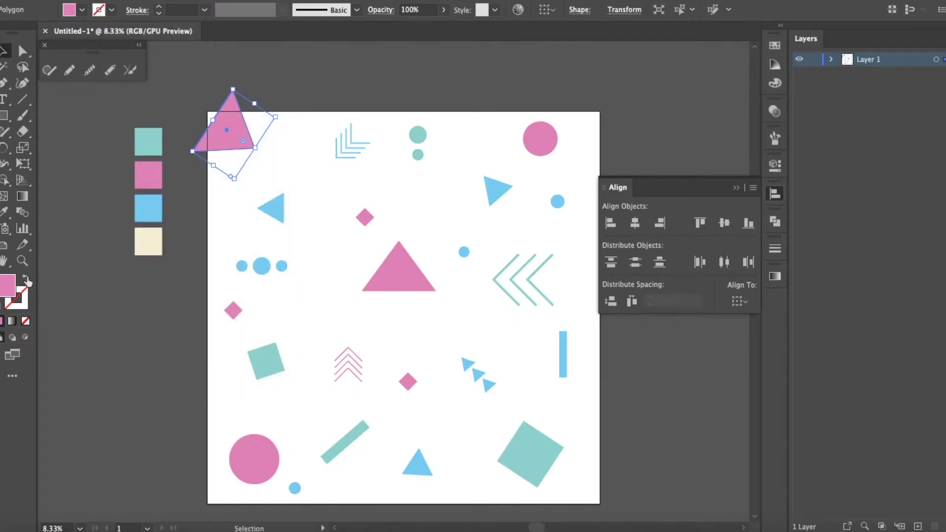
Step: Give the pasted triangle no fill and a heavier black stroke
click(25, 279)
click(25, 296)
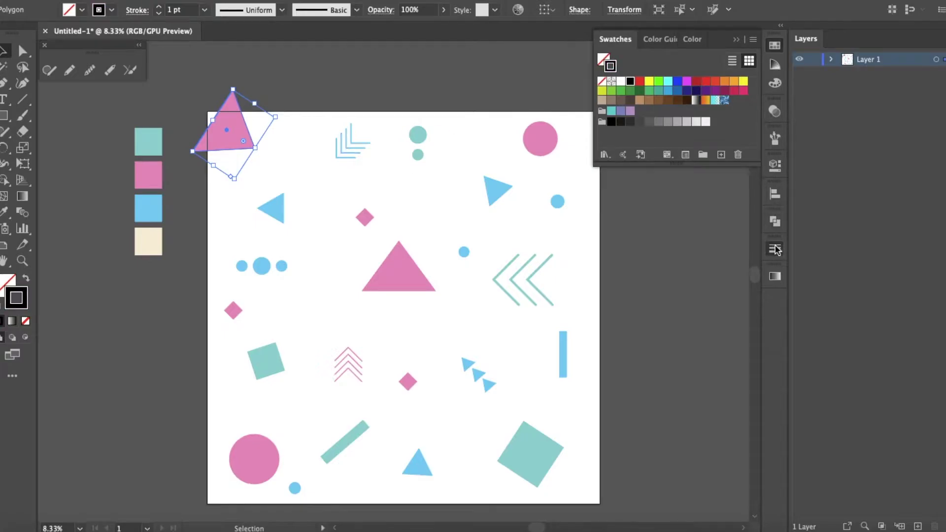
click(776, 250)
click(705, 262)
click(725, 116)
Step: Offset the black triangle outline slightly down and right of the pink triangle
click(241, 154)
scroll(218, 143, up, 2)
drag(239, 157, 251, 166)
click(329, 182)
Step: Duplicate the two stacked teal circles in place and swap the duplicates' fill to a stroke
scroll(329, 183, right, 2)
click(560, 127)
shift+click(563, 167)
click(121, 0)
click(153, 30)
click(25, 279)
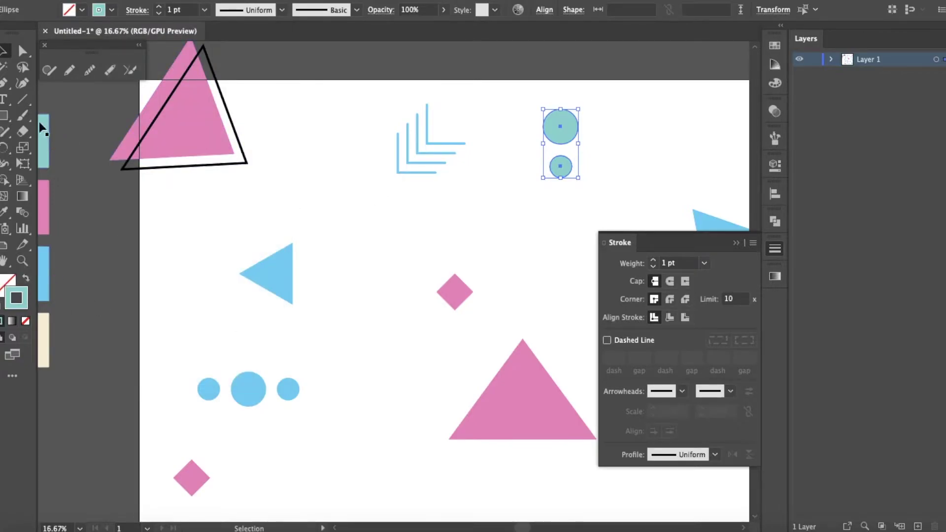
Step: Match the duplicated circles to the triangle's black outline and offset them slightly down and left of the teal circles
key(i)
key(v)
scroll(556, 175, up, 1)
drag(554, 176, 548, 184)
click(443, 207)
Step: Copy the pink diamond above the central triangle and paste the copy in front
click(405, 351)
scroll(348, 297, down, 2)
click(110, 1)
click(163, 31)
click(110, 1)
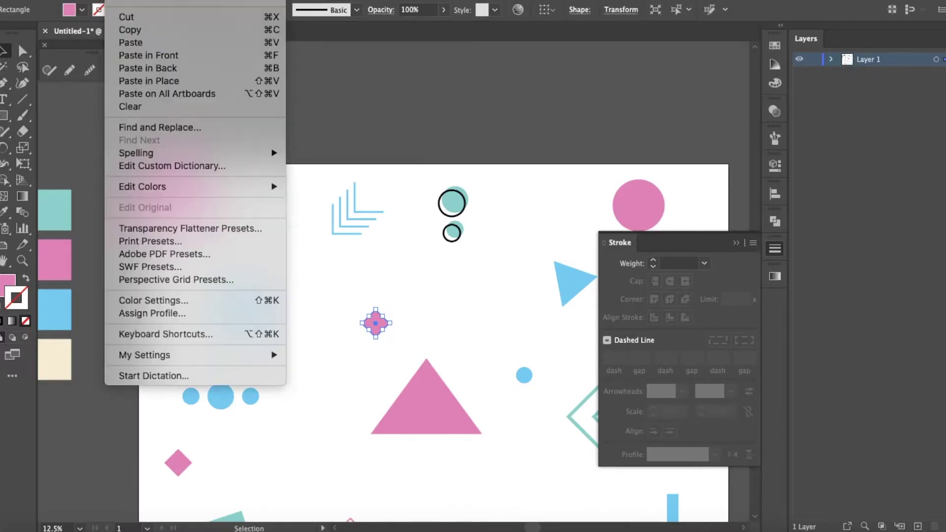
click(163, 55)
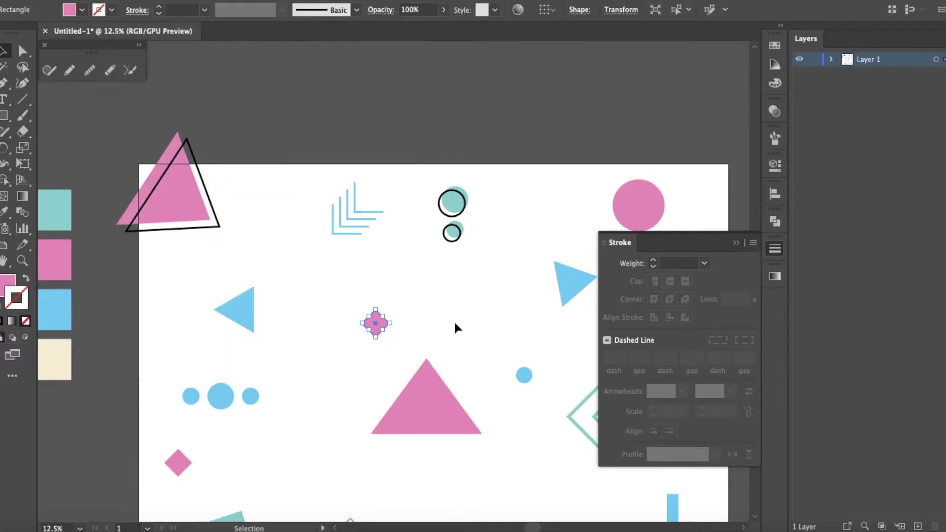
Step: Give the diamond's copy the large triangle's black outline, tilt it and offset it slightly below the pink diamond
click(4, 212)
click(170, 228)
key(v)
click(401, 328)
scroll(385, 333, up, 1)
click(430, 313)
drag(385, 329, 388, 357)
Step: Rotate the large pink triangle in the middle of the artboard so its base slopes up to the right
scroll(429, 313, down, 1)
scroll(412, 296, down, 2)
scroll(411, 296, right, 2)
drag(422, 317, 404, 296)
click(408, 280)
scroll(408, 281, right, 4)
scroll(408, 281, down, 2)
click(288, 325)
drag(318, 333, 200, 375)
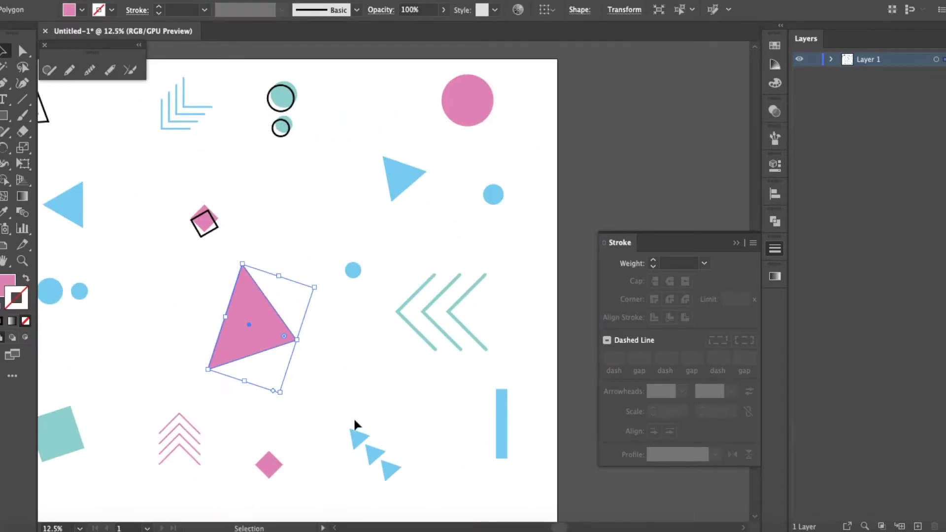
Step: Move the row of three small blue triangles to the left and rotate the pink chevrons so they point downward
click(354, 415)
scroll(354, 416, down, 3)
drag(299, 373, 422, 383)
drag(347, 341, 336, 376)
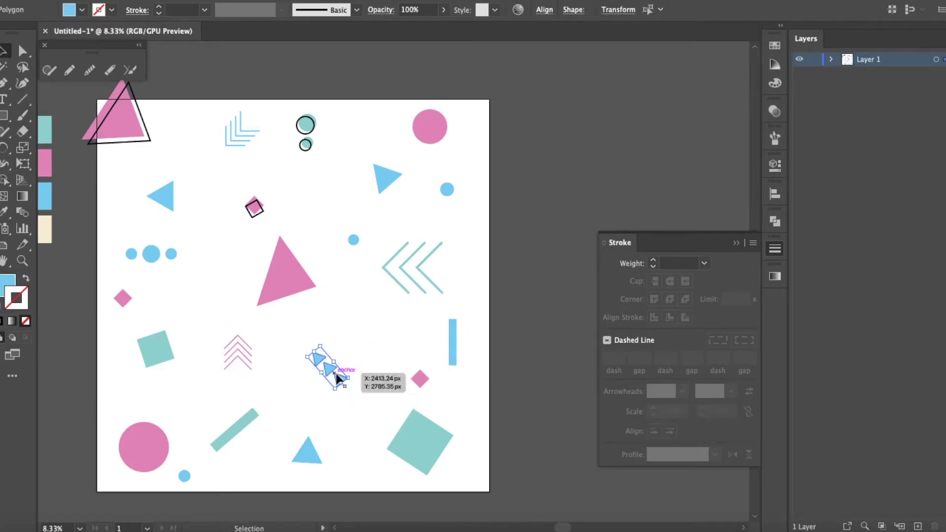
click(245, 349)
drag(254, 332, 226, 372)
Step: Turn the slanted teal bar near the artboard's bottom to a steeper angle and duplicate it up and to the right
drag(303, 454, 258, 451)
mouse_move(239, 426)
mouse_down()
mouse_move(255, 427)
mouse_move(245, 427)
mouse_up()
drag(257, 451, 310, 455)
click(250, 422)
click(250, 436)
drag(268, 415, 237, 426)
scroll(249, 437, up, 1)
click(236, 427)
click(251, 428)
alt+drag(237, 425, 281, 397)
Step: Narrow the vertical blue bar near the artboard's right edge and stack a duplicate of it in line
click(314, 400)
drag(557, 301, 586, 277)
drag(587, 277, 520, 401)
scroll(497, 274, up, 5)
click(534, 296)
Step: Place a small blue dot between the teal circles and the upper pink circle, and shift the blue triangle below it left
scroll(534, 296, down, 1)
scroll(533, 292, down, 4)
scroll(537, 368, down, 2)
click(416, 134)
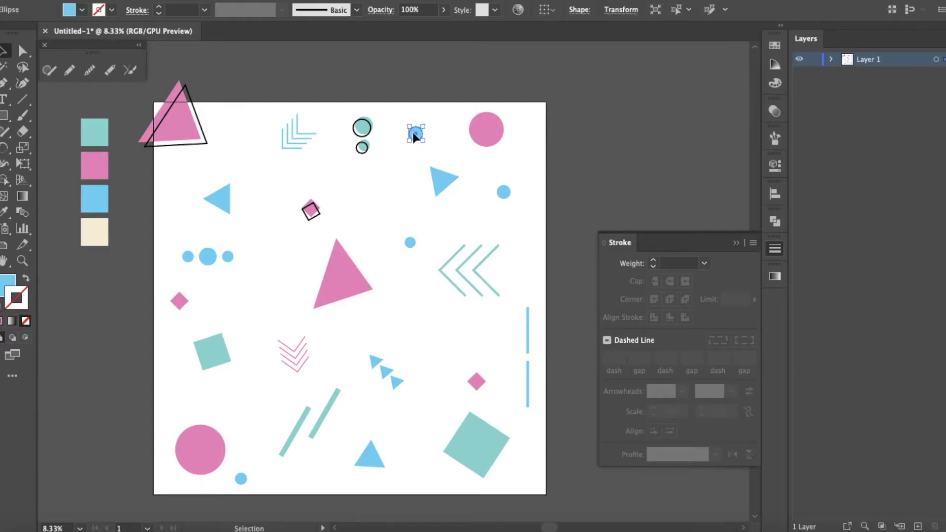
drag(439, 181, 419, 184)
Step: Enlarge the blue dot near the artboard's right edge into a big circle and center it across that edge
click(526, 222)
drag(504, 192, 547, 208)
alt+shift+drag(554, 200, 616, 179)
drag(547, 217, 546, 193)
click(608, 164)
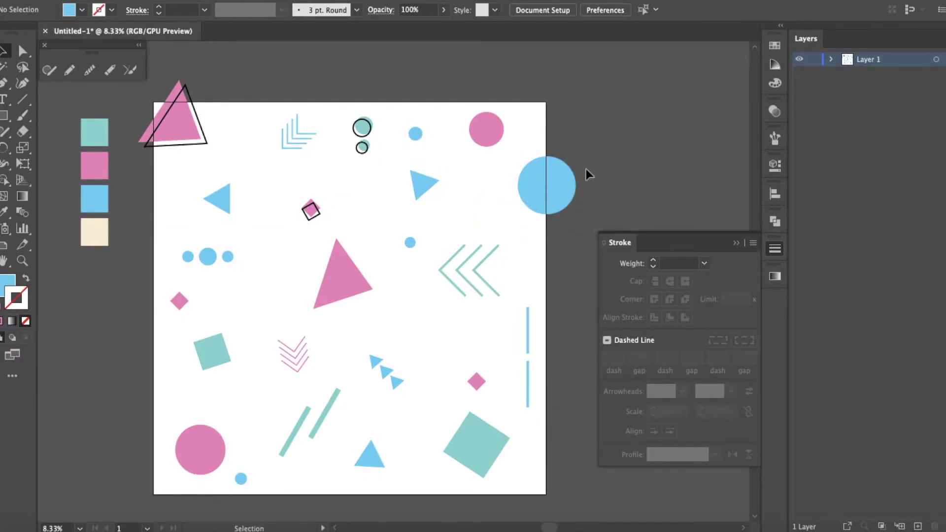
Step: Duplicate the large blue circle in front, match the copy to the black triangle outline and offset it slightly down and left
click(564, 178)
click(114, 1)
click(165, 59)
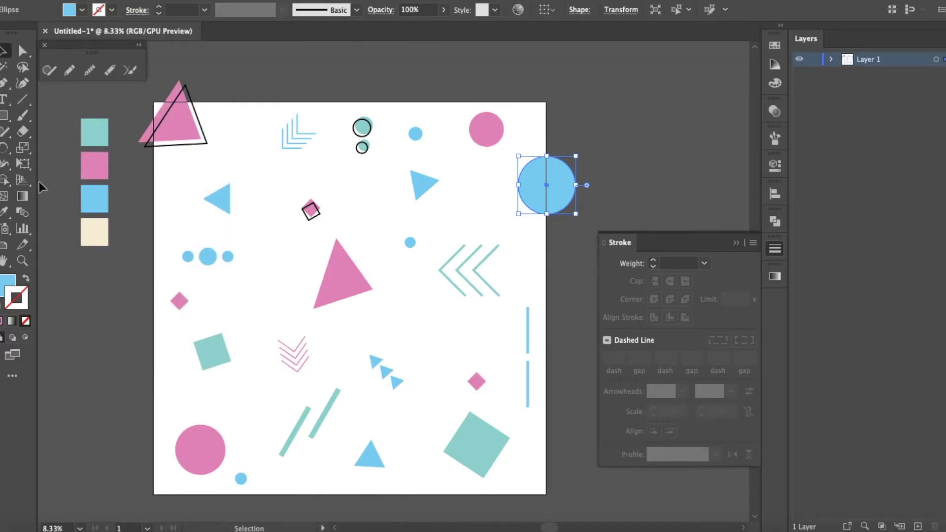
click(5, 212)
click(204, 137)
click(5, 51)
drag(526, 204, 521, 209)
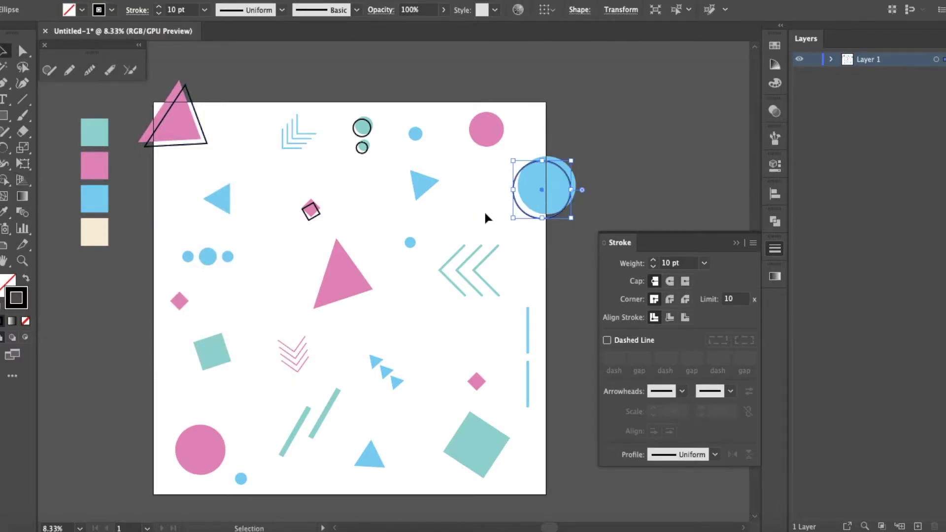
click(484, 210)
Step: Duplicate the upper-right blue triangle, offset the copy down and right, and fill it black with no stroke
click(428, 188)
key(super+c)
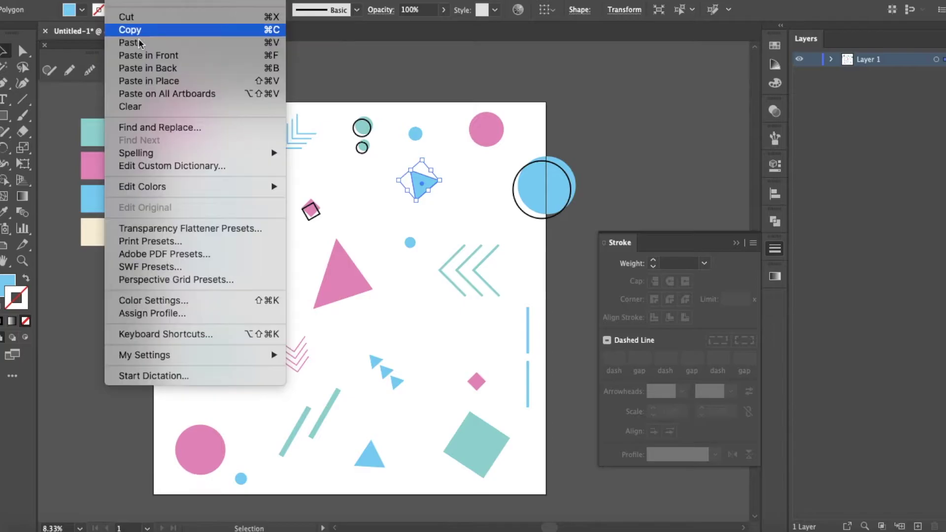
key(super+f)
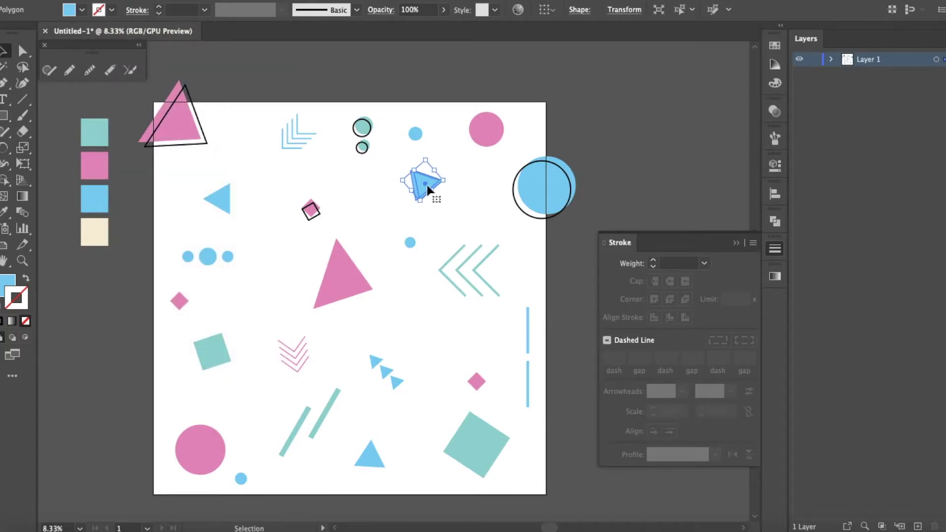
click(776, 45)
click(631, 82)
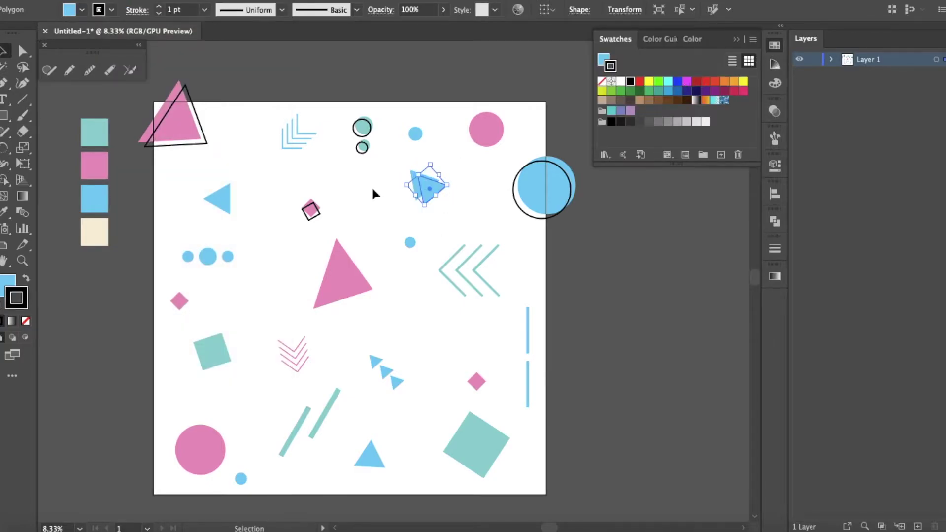
key(slash)
click(13, 278)
click(611, 40)
click(630, 81)
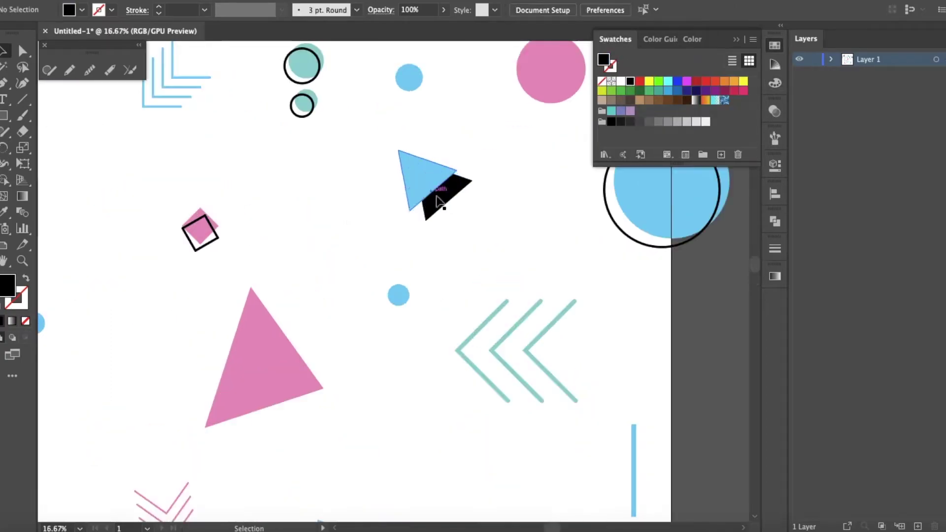
Step: Lower the black triangle's opacity to 45% and move the blue triangle down and left so the copy forms its shadow
drag(440, 199, 424, 199)
click(775, 111)
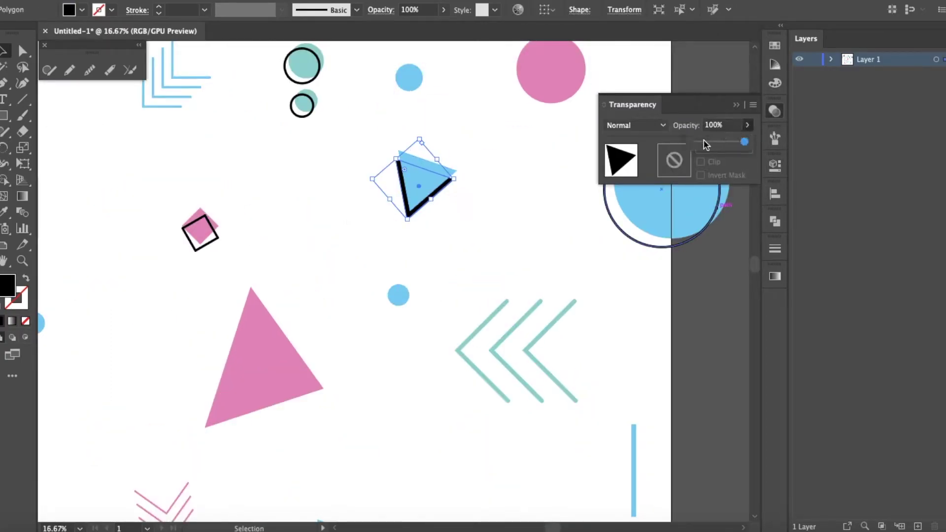
drag(702, 145, 701, 145)
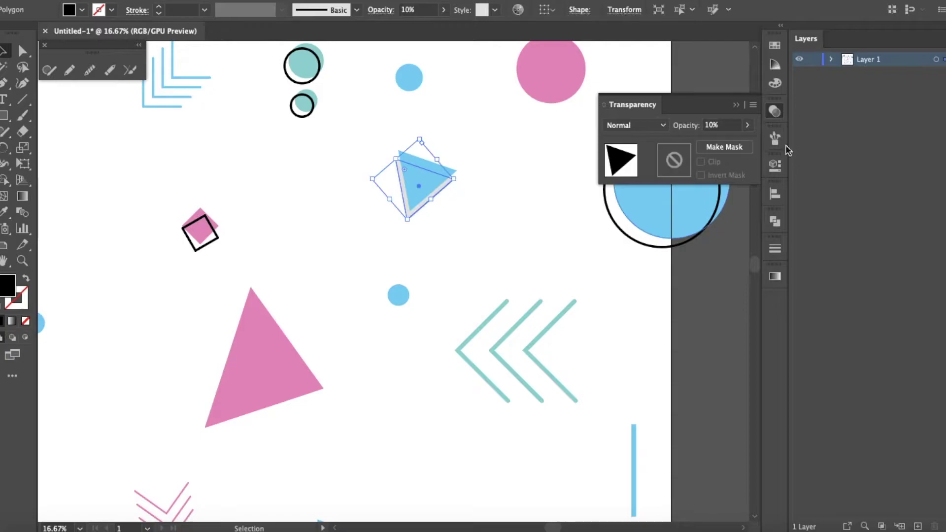
click(519, 194)
drag(431, 180, 435, 169)
click(451, 199)
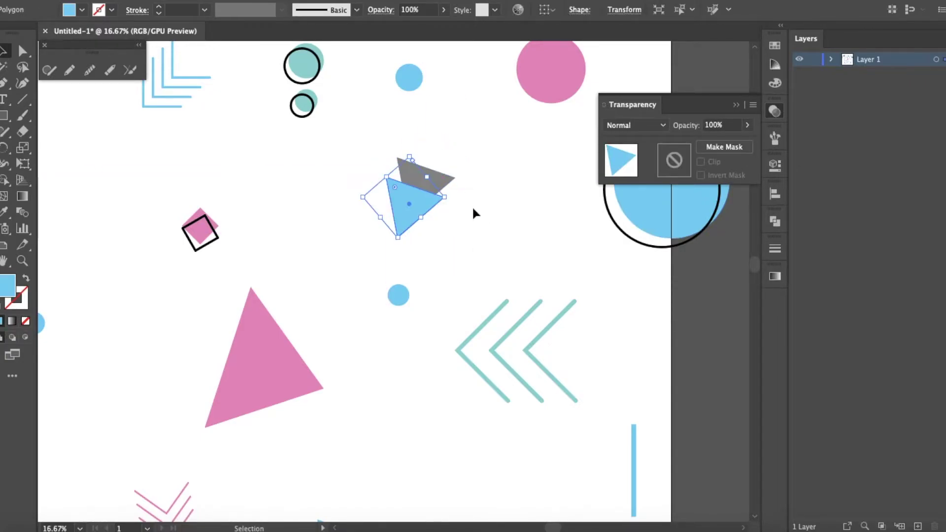
key(ctrl+minus)
click(478, 207)
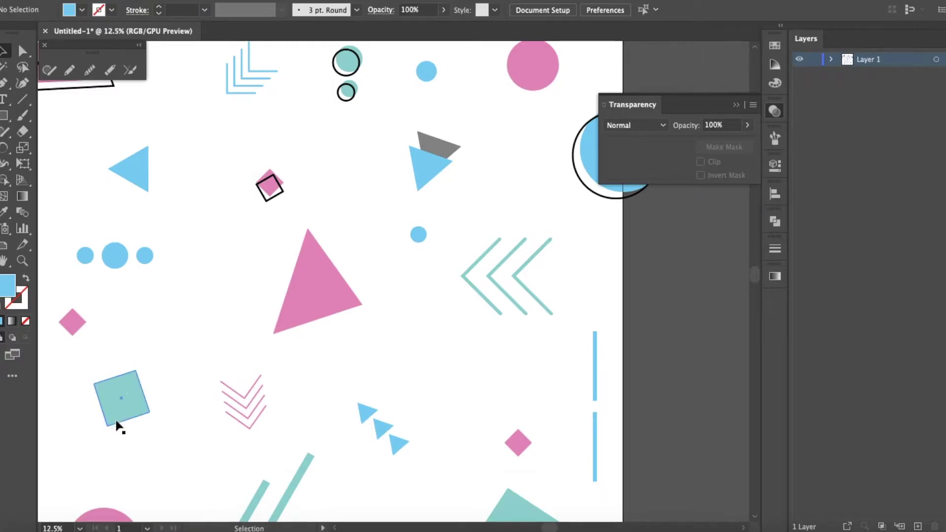
Step: Duplicate the smaller teal square in front and offset the copy down and to the right
click(116, 421)
scroll(116, 420, left, 2)
scroll(116, 421, down, 2)
click(116, 1)
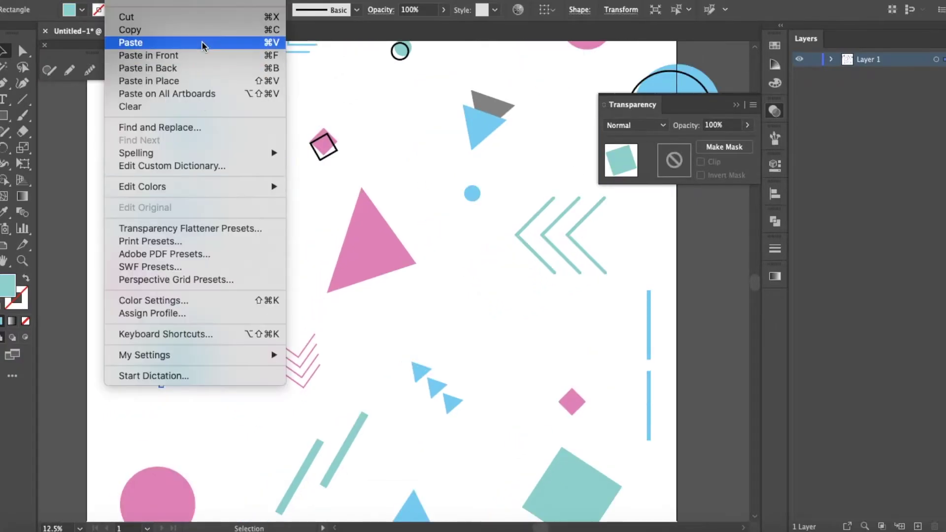
click(166, 59)
drag(185, 360, 197, 367)
Step: Match the square's copy to the grey triangle shadow, send it behind the teal square and tuck it in closer
click(4, 212)
click(491, 103)
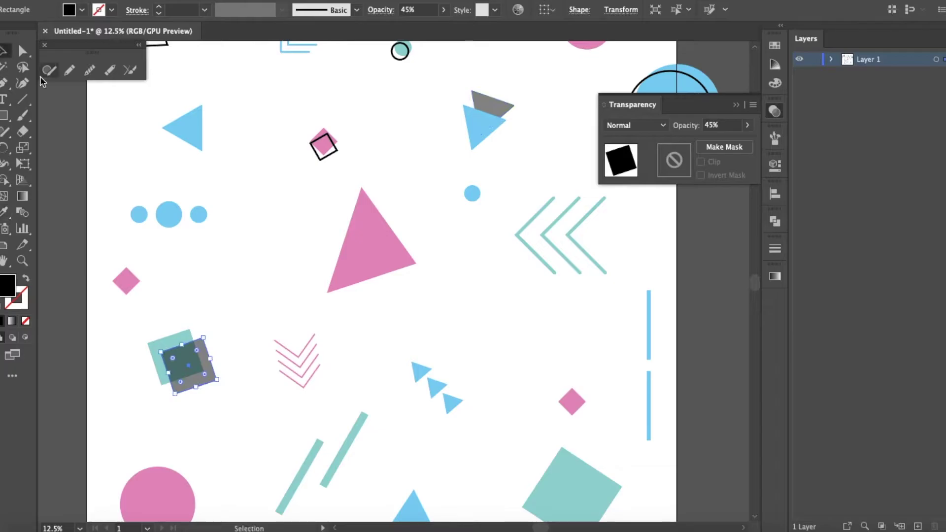
key(ctrl+bracketleft)
click(222, 339)
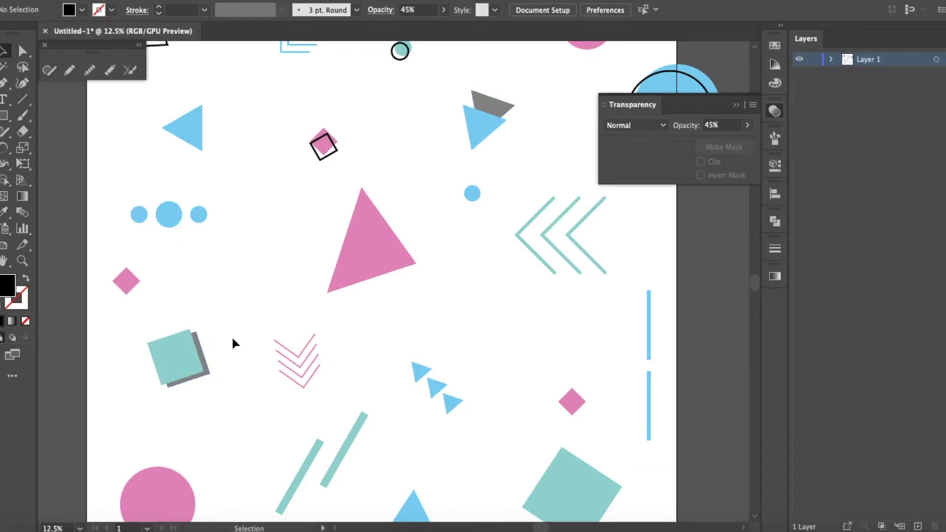
Step: Duplicate the central pink triangle in front, apply the black outline style and offset the outline down and left
scroll(426, 250, up, 1)
click(375, 267)
key(ctrl+c)
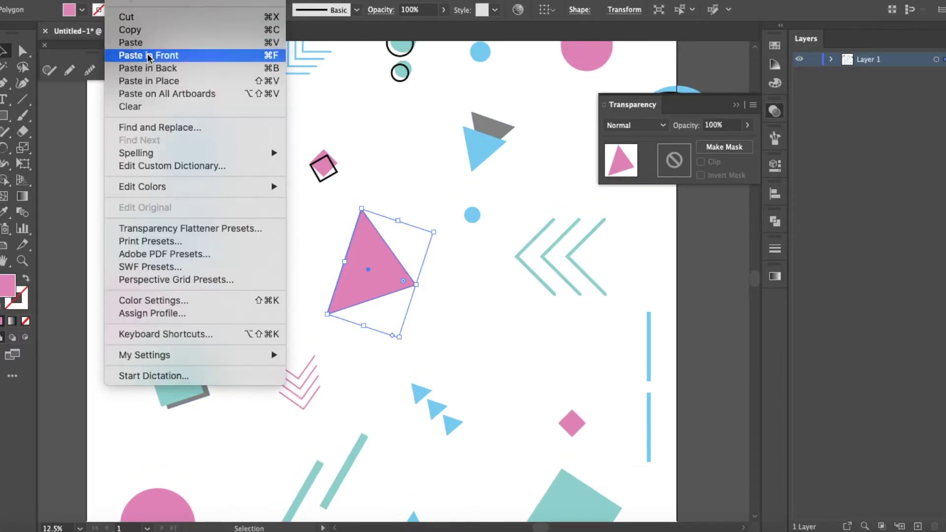
click(167, 58)
scroll(268, 208, up, 1)
key(i)
click(167, 100)
key(v)
drag(400, 293, 392, 301)
click(427, 333)
Step: Duplicate the three small blue triangles in front and shift the copies slightly to the right
scroll(446, 343, down, 3)
click(416, 381)
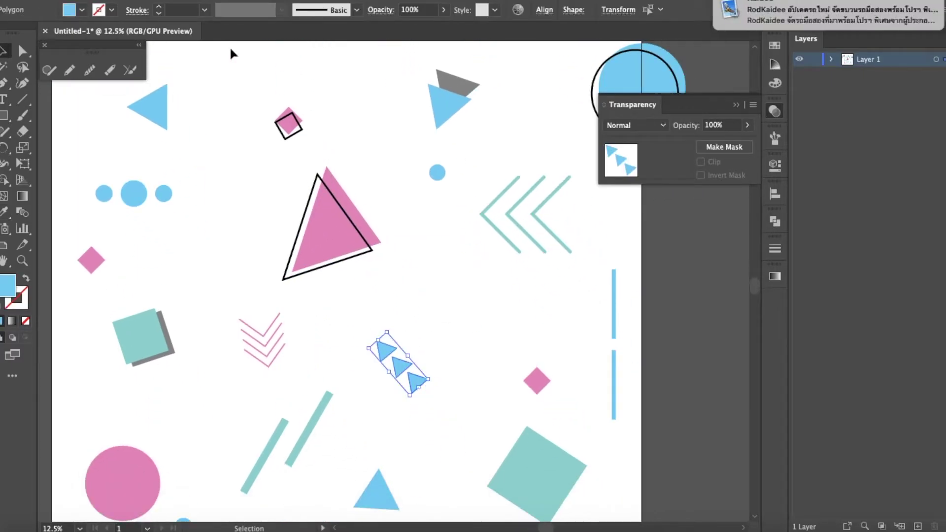
click(118, 2)
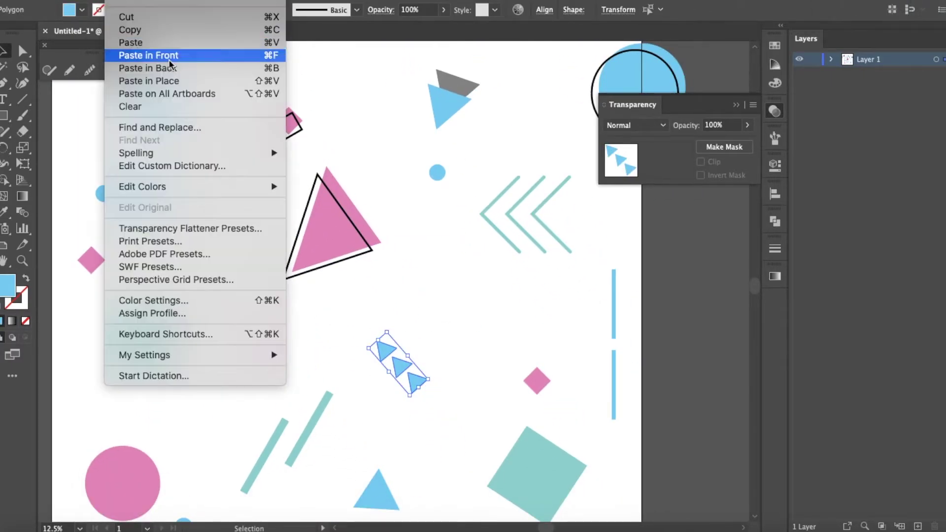
click(152, 55)
scroll(412, 365, up, 5)
drag(401, 357, 417, 351)
scroll(417, 351, down, 5)
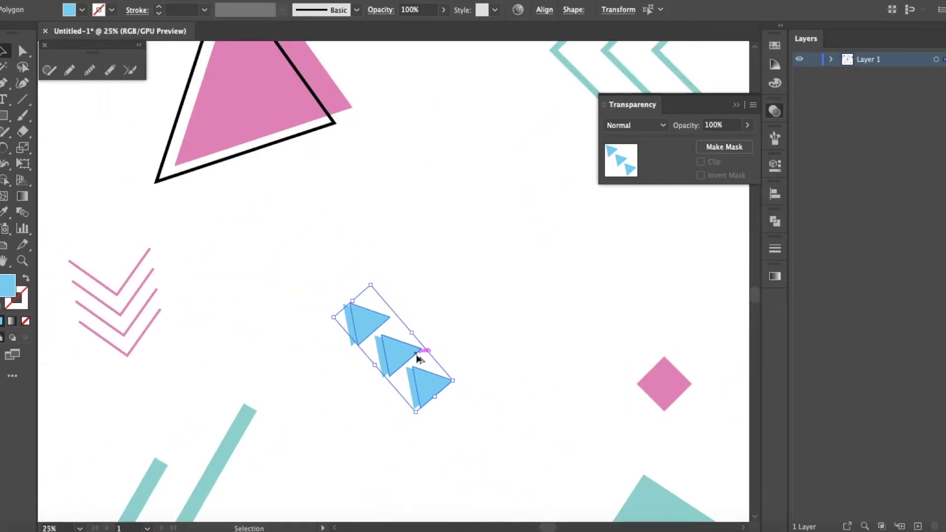
Step: Turn the small triangles' copies into grey shadows behind the blue ones, offset slightly up and to the right
key(i)
click(4, 52)
key(super+equal)
key(super+equal)
key(super+equal)
key(super+equal)
drag(454, 329, 461, 327)
click(495, 282)
key(super+minus)
key(super+minus)
key(super+minus)
Step: Duplicate the lower-right pink diamond in front, give the copy the black outline style and offset it slightly left
click(530, 304)
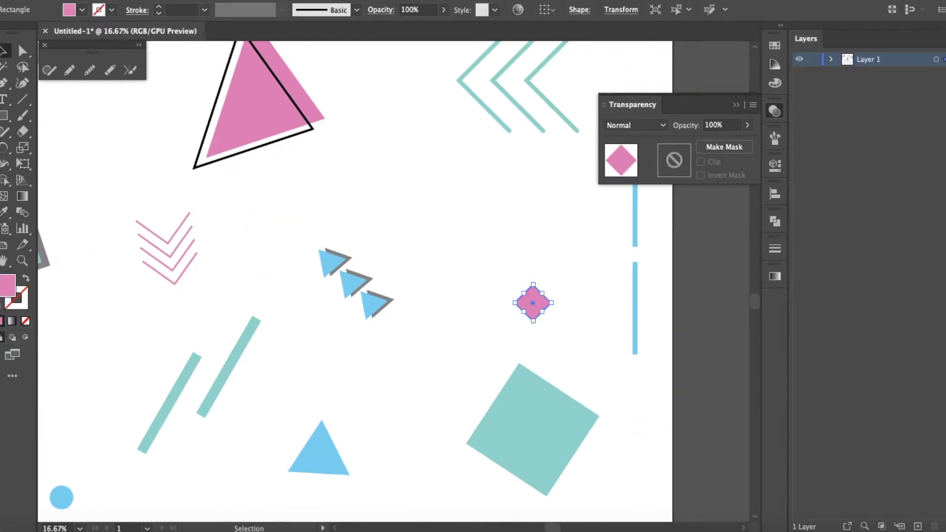
click(116, 1)
click(132, 29)
click(115, 1)
click(137, 55)
click(5, 212)
click(214, 162)
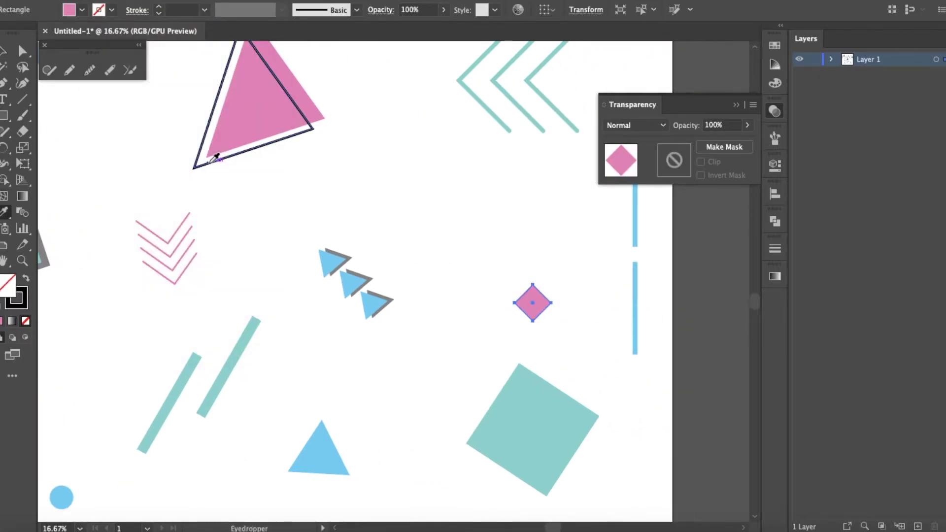
key(v)
scroll(548, 318, up, 3)
drag(523, 309, 509, 309)
scroll(566, 335, down, 4)
Step: Add a slightly rotated black outline copy over the large teal square
click(592, 336)
click(579, 421)
key(super+z)
right_click(613, 347)
click(636, 277)
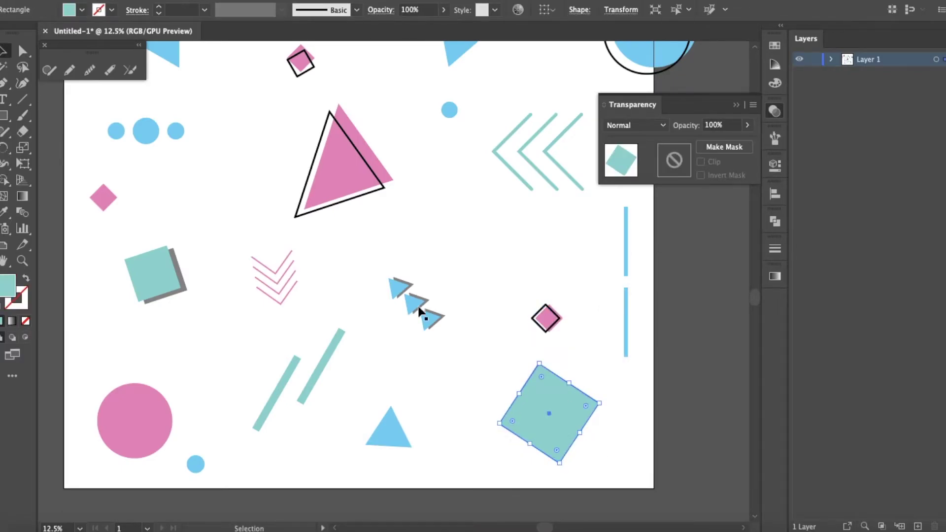
click(155, 60)
Step: Add a grey shadow copy behind and below the large lower pink circle, and spread the circle and adjacent blue dot apart
click(171, 419)
click(155, 74)
key(i)
click(182, 281)
key(v)
drag(130, 464, 124, 478)
drag(135, 420, 119, 413)
drag(196, 464, 209, 460)
Step: Add black outline copies to the two slanted teal bars and enlarge the blue dot right of the central pink triangle
drag(326, 410, 274, 367)
scroll(386, 410, up, 3)
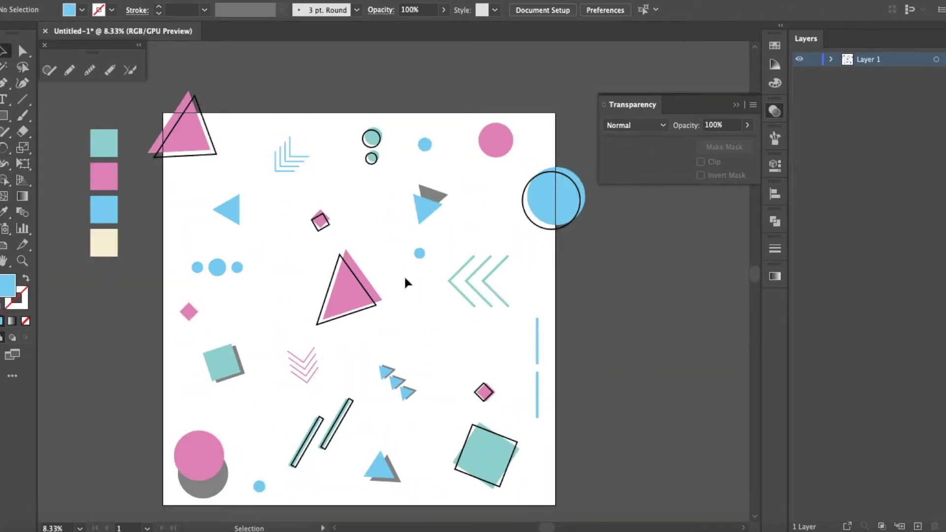
drag(395, 256, 416, 280)
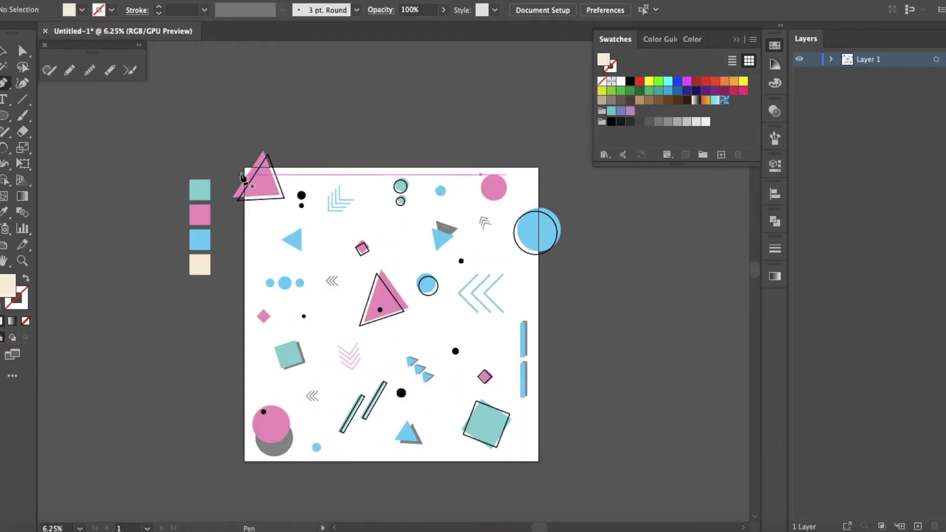
Step: Draw a beige triangle from the artboard's top-left corner to about 2558 px along the top edge and down the left edge
click(244, 167)
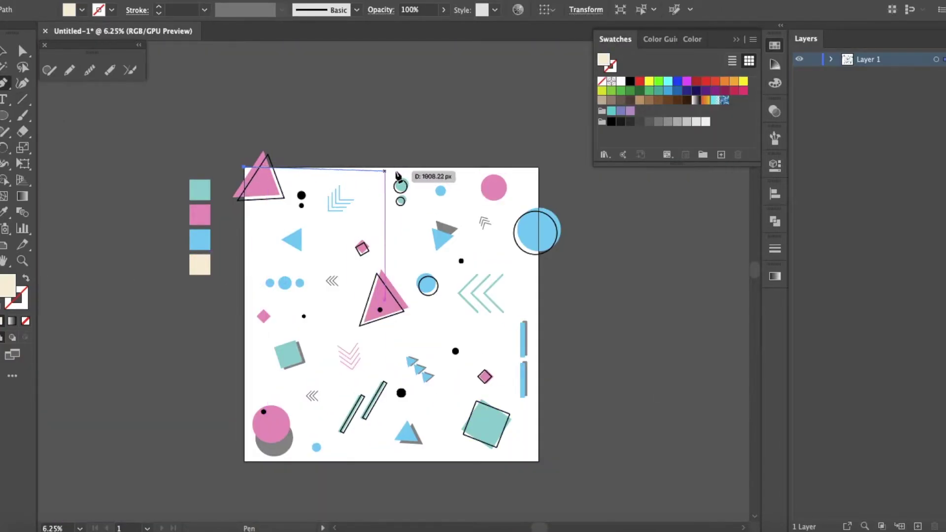
click(432, 166)
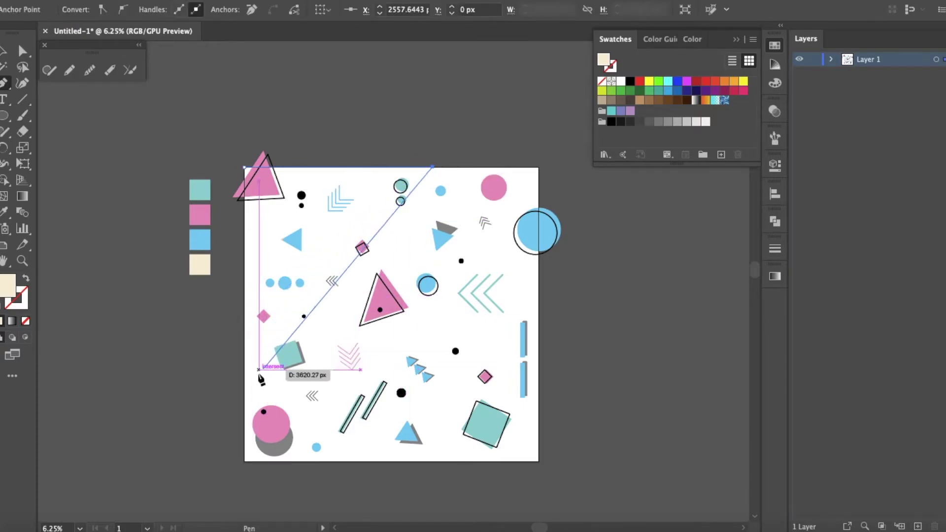
click(245, 388)
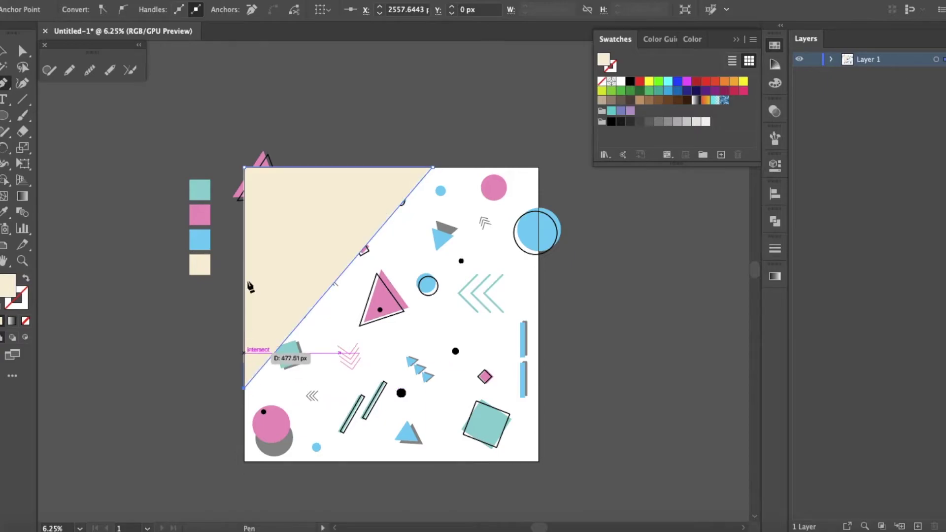
click(245, 168)
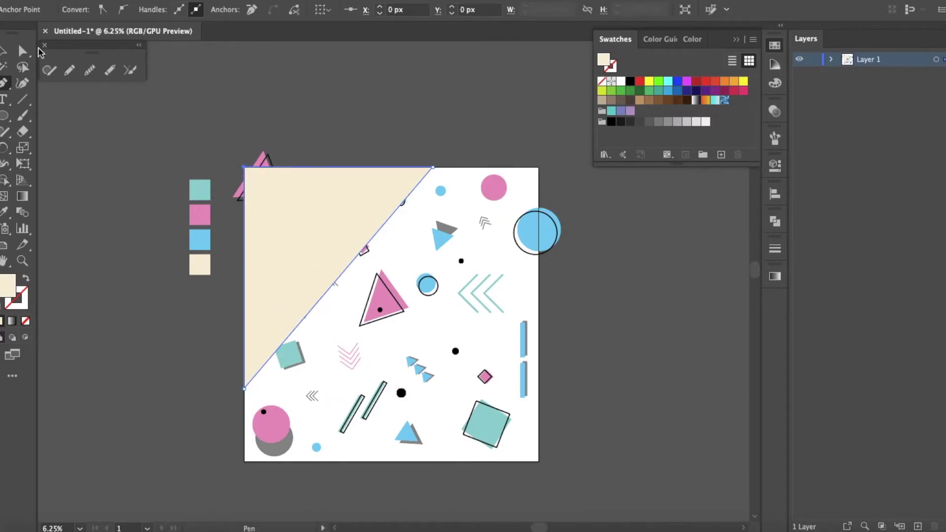
Step: Send the beige triangle to the back, behind all pattern shapes, and deselect it
click(3, 52)
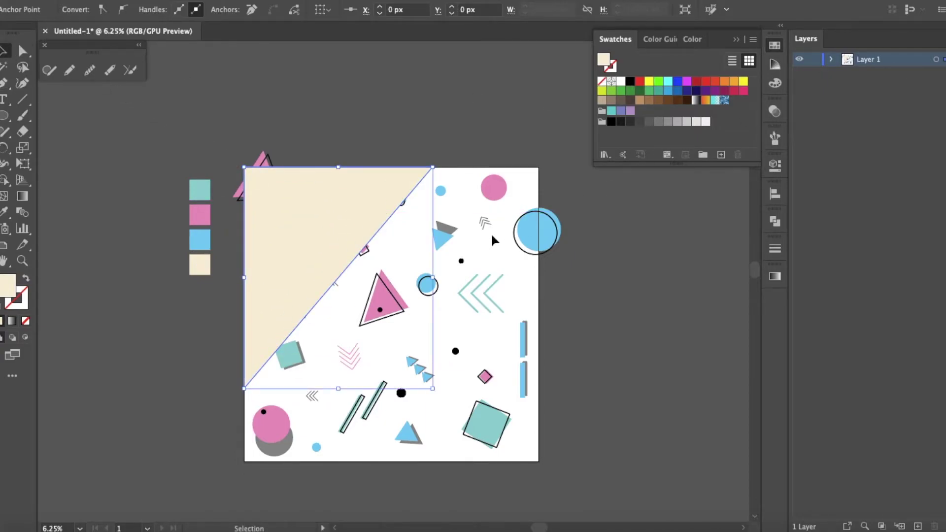
right_click(361, 227)
mouse_move(446, 439)
click(523, 474)
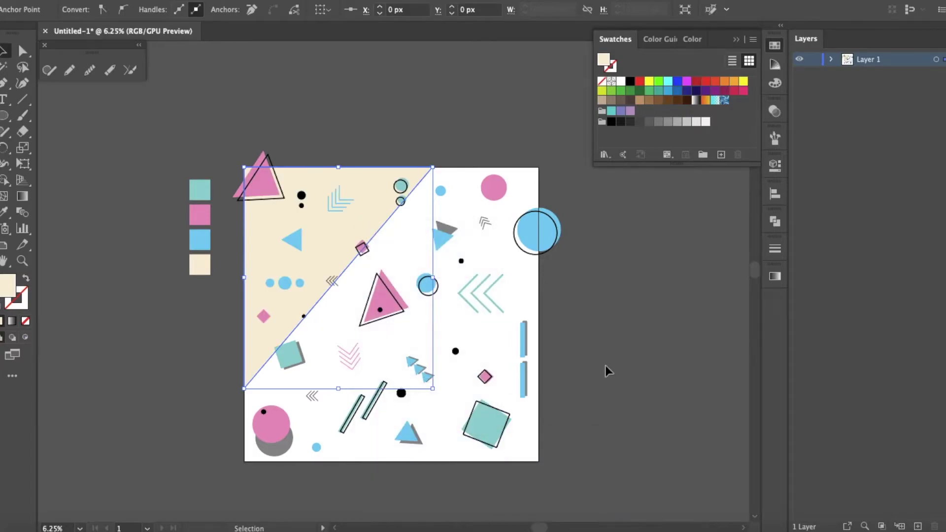
click(441, 146)
Step: Draw a beige diagonal band from the artboard's top-right corner and right edge to about 1338–2558 px along the bottom edge
click(3, 83)
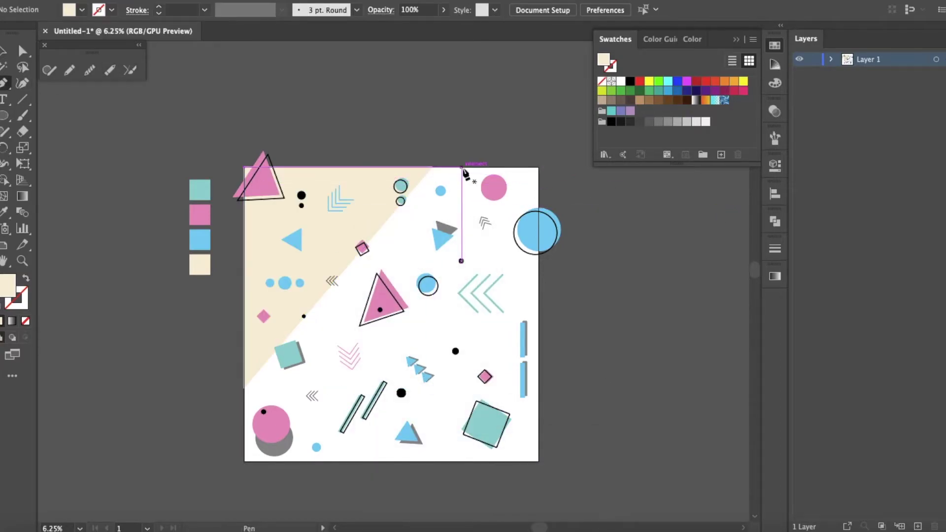
click(539, 168)
click(343, 462)
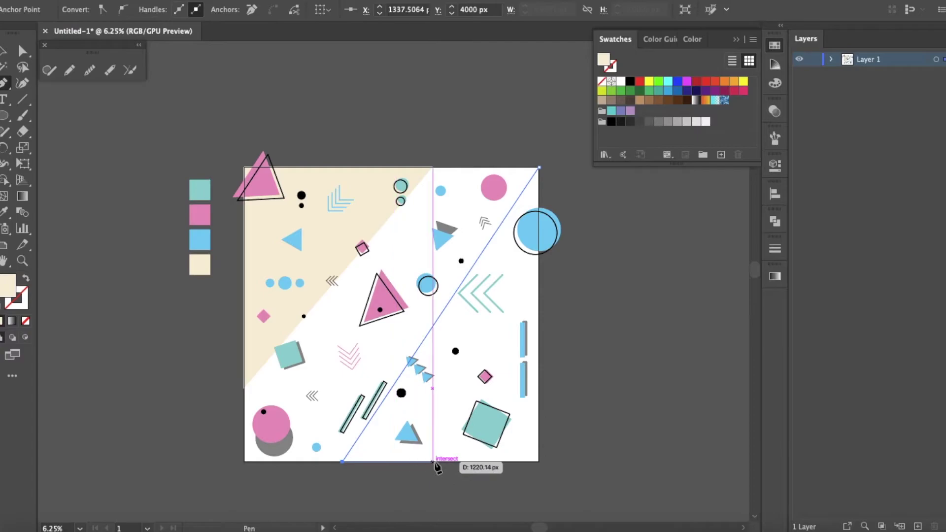
click(432, 461)
click(539, 275)
click(539, 167)
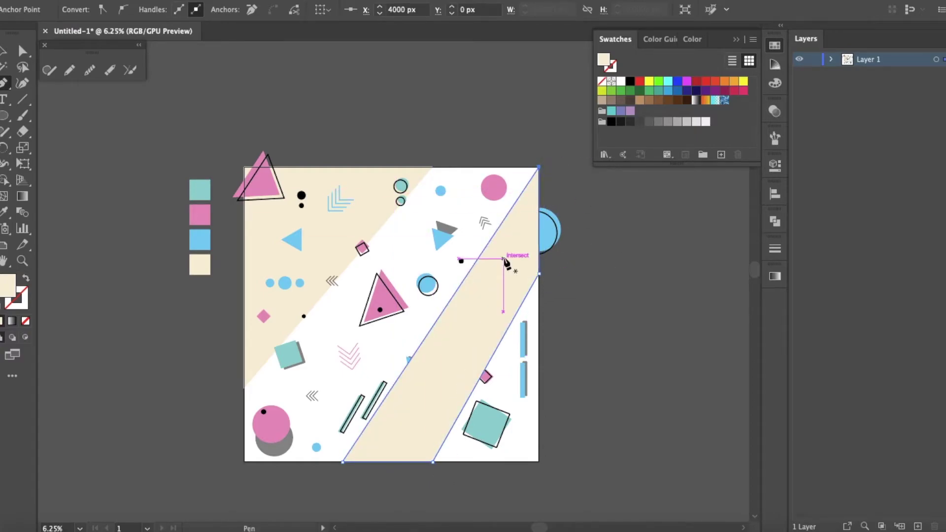
Step: Send the beige diagonal band to the back, behind all pattern shapes, and deselect it
key(v)
scroll(517, 264, left, 1)
right_click(504, 262)
mouse_move(536, 470)
click(725, 500)
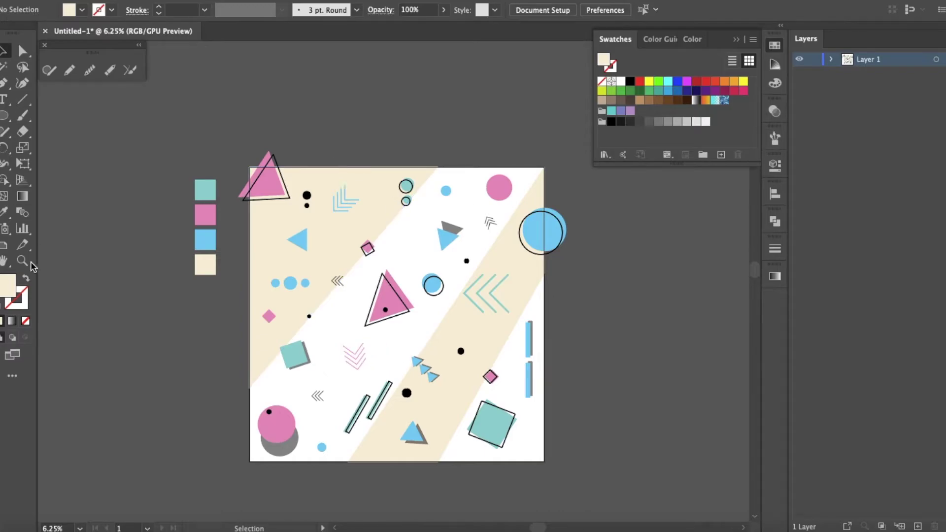
Step: Draw a small black circle about 11 px wide on the empty canvas beside the artboard
click(631, 82)
key(l)
scroll(463, 239, right, 3)
scroll(464, 239, up, 8)
drag(428, 229, 440, 241)
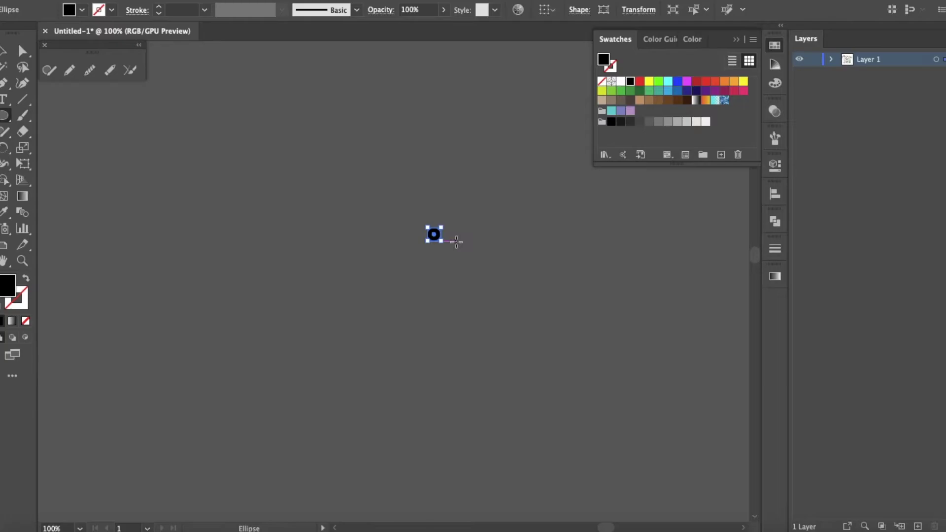
Step: Make a pattern from the black circle with a 62 by 62 px tile and the Brick by Row tile type
click(219, 1)
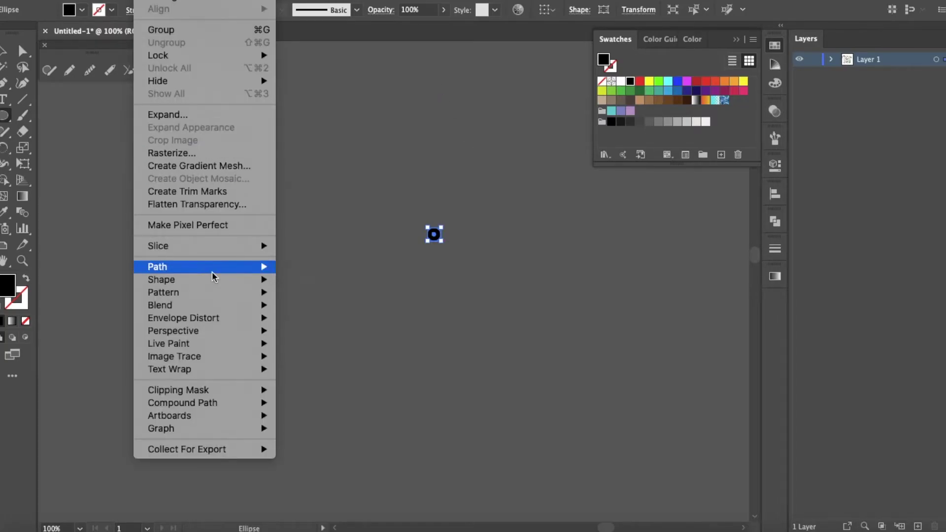
mouse_move(231, 293)
click(302, 292)
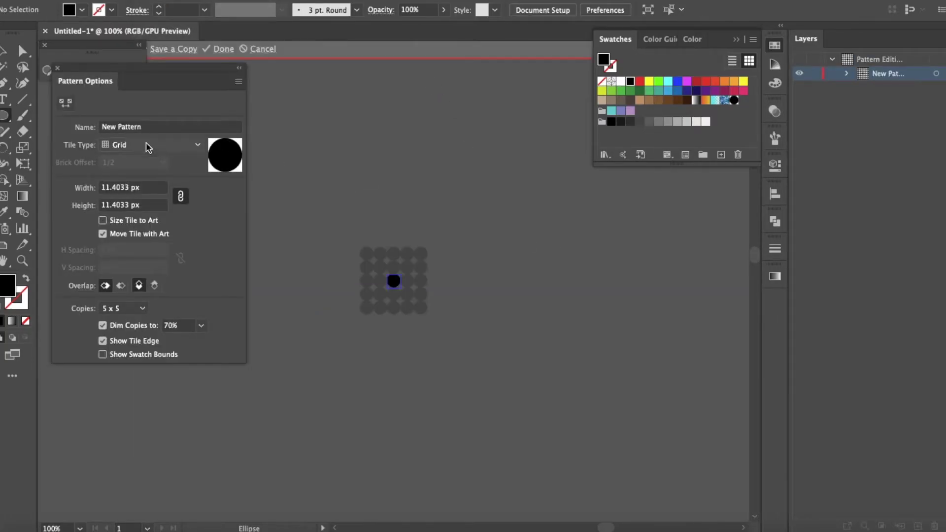
click(152, 187)
text(55)
key(Return)
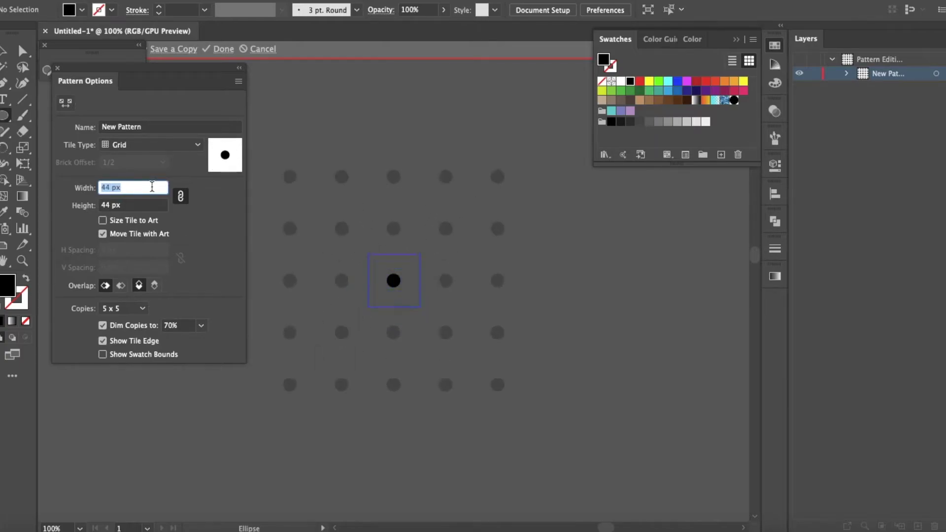
text(62)
key(Return)
click(152, 150)
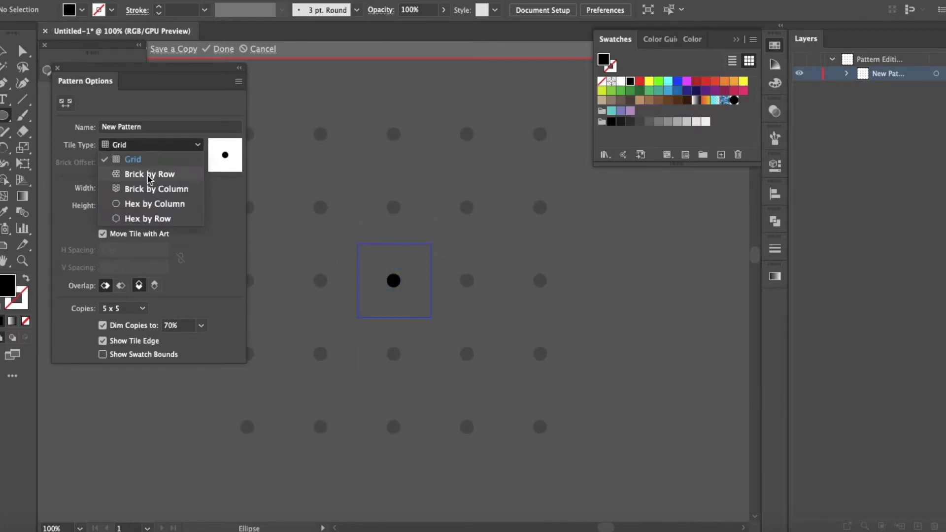
click(147, 173)
key(v)
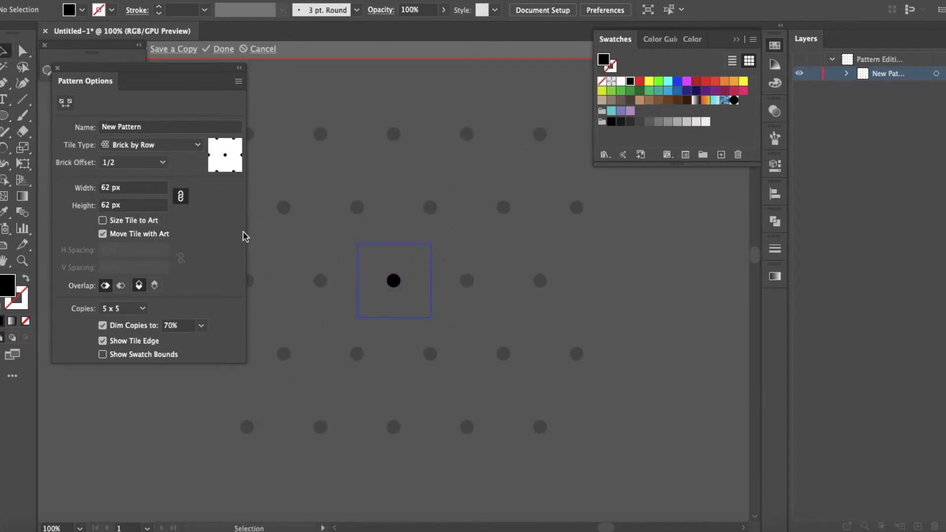
Step: Duplicate the centre dot onto the pattern tile's upper-right corner and shrink the copy to roughly half size
click(394, 280)
key(ctrl+equal)
key(ctrl+equal)
drag(404, 282, 466, 209)
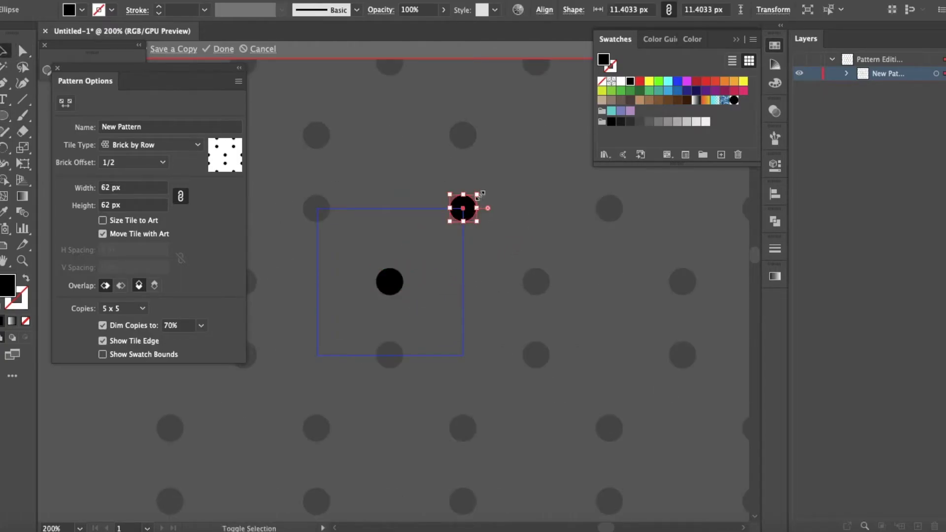
click(498, 211)
key(ctrl+minus)
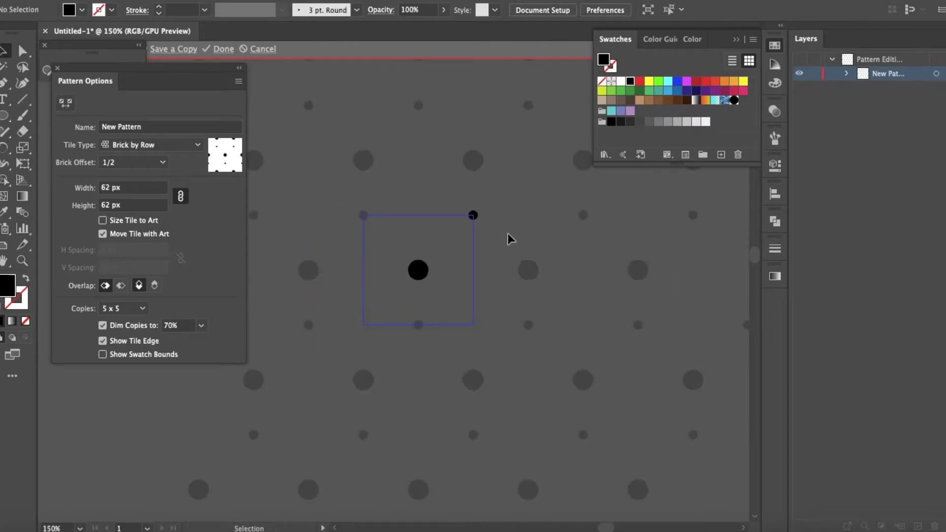
Step: Finish editing the dot pattern and delete the source circle beside the artboard
click(224, 49)
drag(346, 126, 654, 363)
key(Delete)
Step: Draw a closed freehand wavy shape down the artboard's middle, past its top and bottom edges, and fill it with the dot pattern
scroll(461, 392, down, 7)
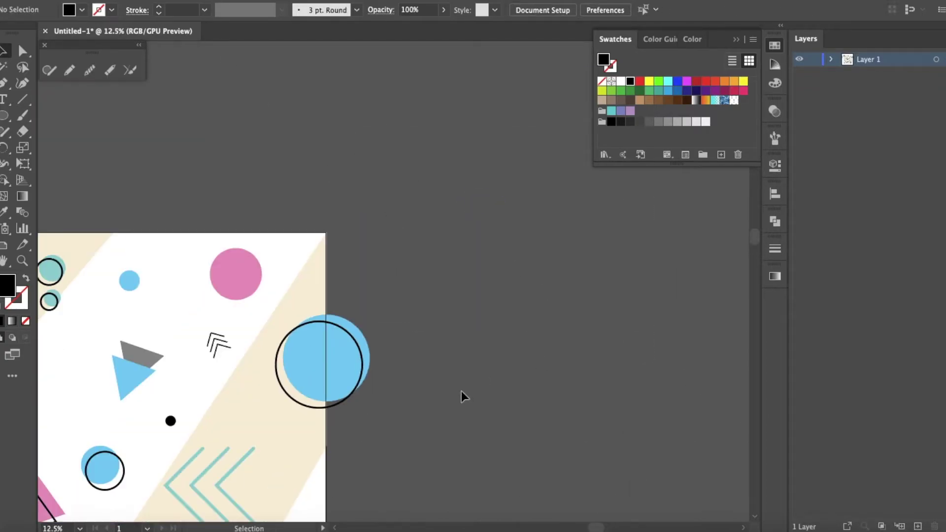
key(ctrl+minus)
scroll(463, 394, down, 5)
scroll(501, 385, left, 4)
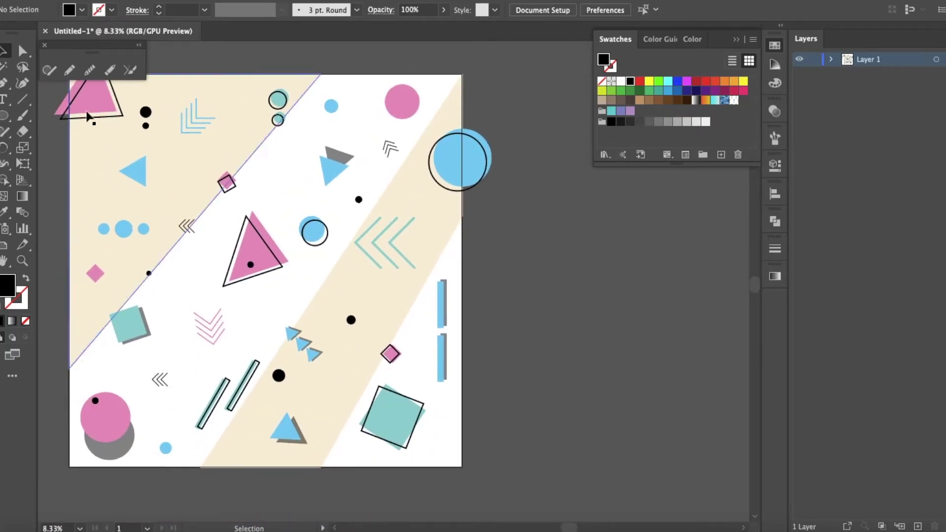
click(69, 70)
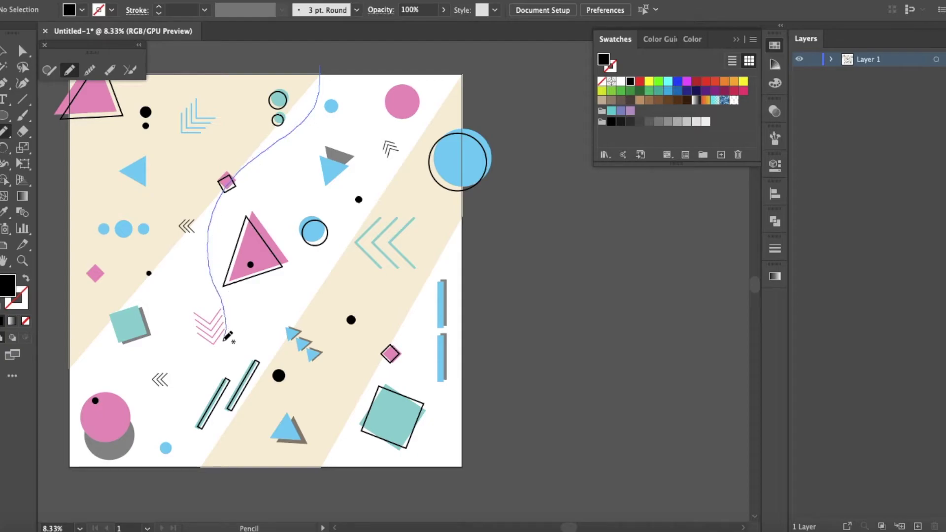
drag(289, 417, 405, 195)
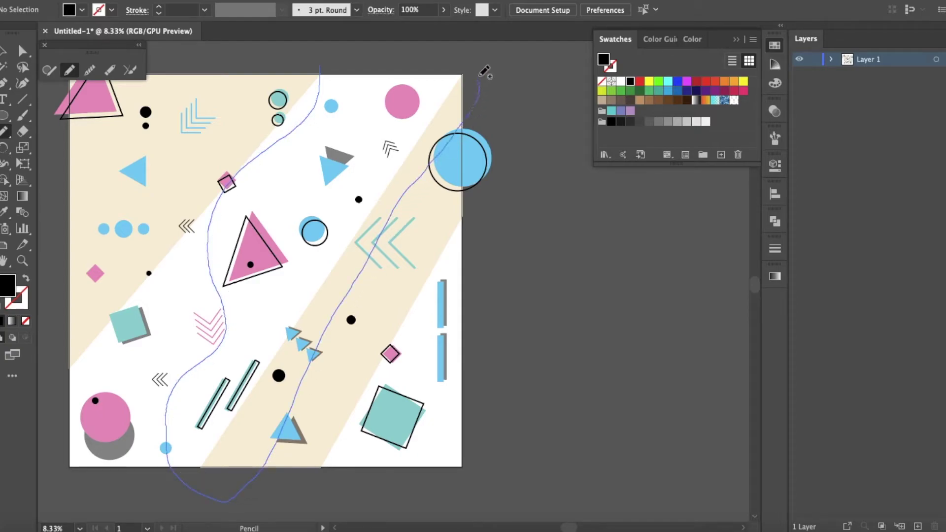
drag(326, 61, 324, 65)
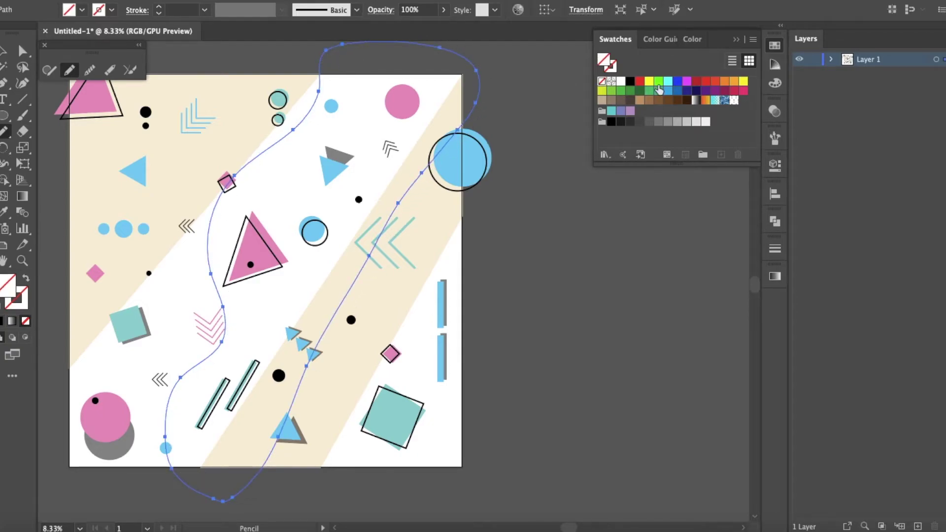
click(734, 101)
Step: Send the dotted wavy shape to the back and deselect it
key(v)
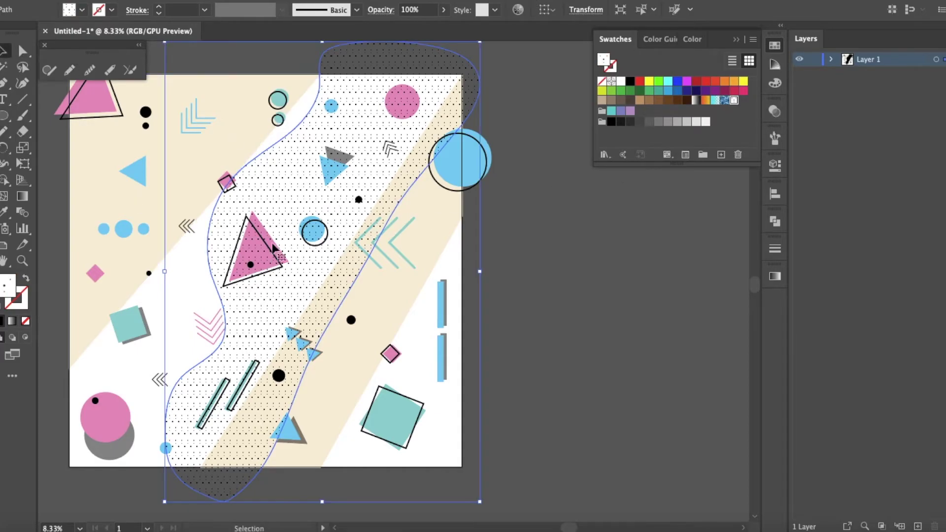
right_click(279, 259)
mouse_move(325, 438)
click(462, 476)
click(537, 345)
Step: Reopen the dot pattern for editing and shrink the tile's centre dot to about 6 px
scroll(308, 227, up, 1)
scroll(308, 227, up, 6)
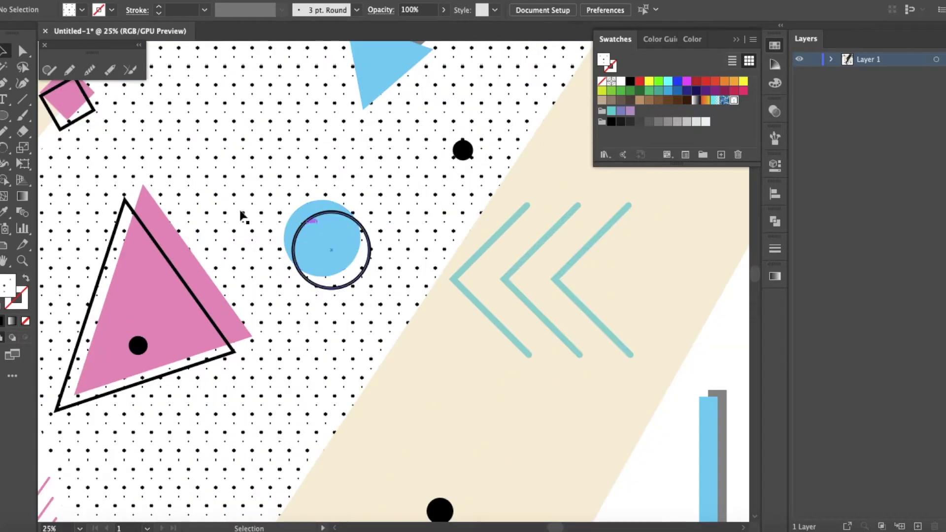
scroll(289, 251, down, 6)
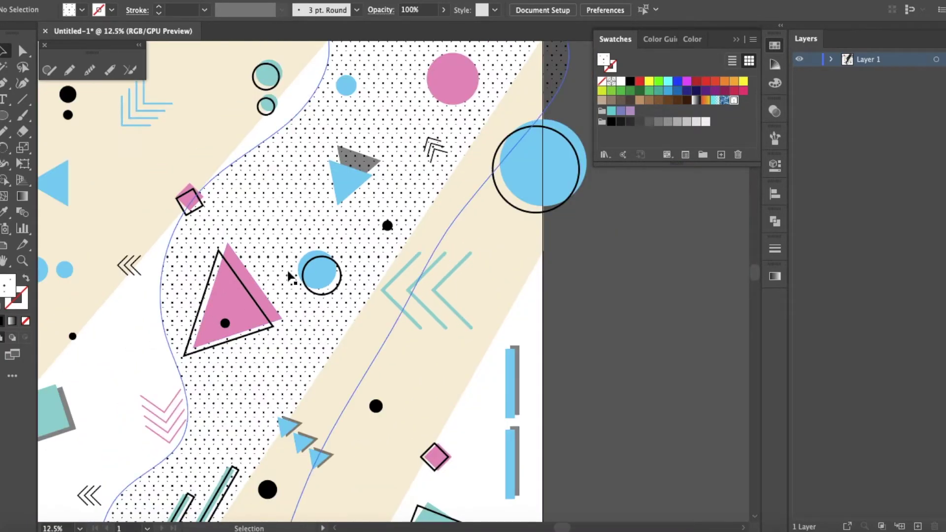
double_click(735, 100)
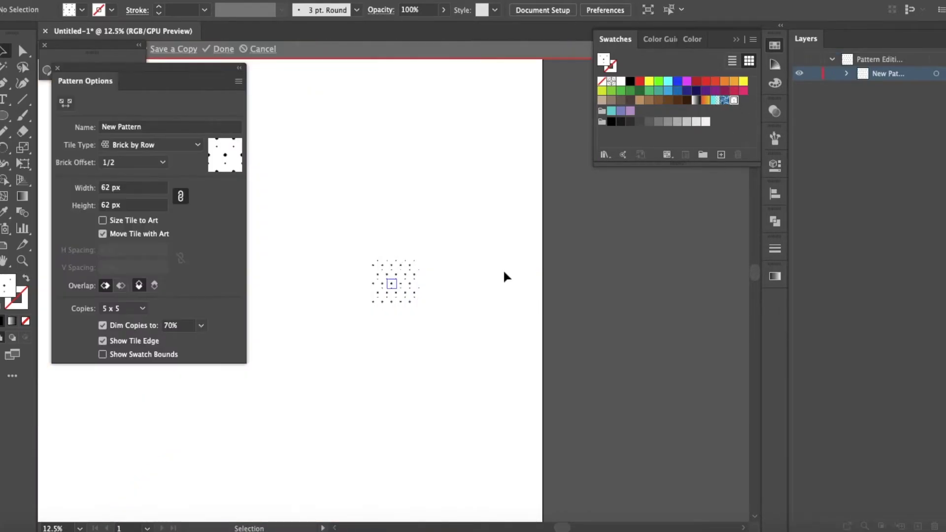
key(super+equal)
key(super+equal)
key(super+equal)
key(super+equal)
key(super+equal)
key(super+minus)
click(316, 344)
drag(328, 322, 317, 332)
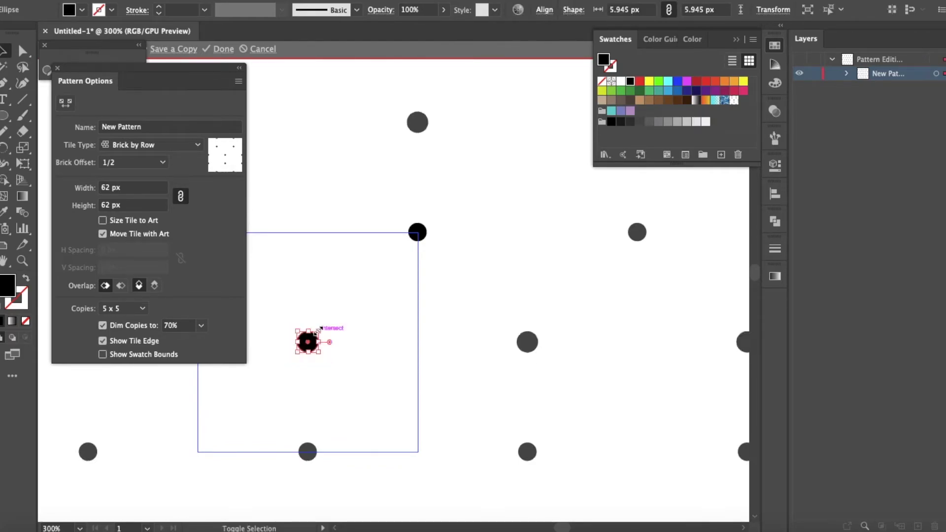
Step: Shrink the dot on the pattern tile's corner below the centre dot's size, finish editing the pattern and deselect the artwork
click(418, 233)
drag(428, 223, 423, 229)
click(461, 248)
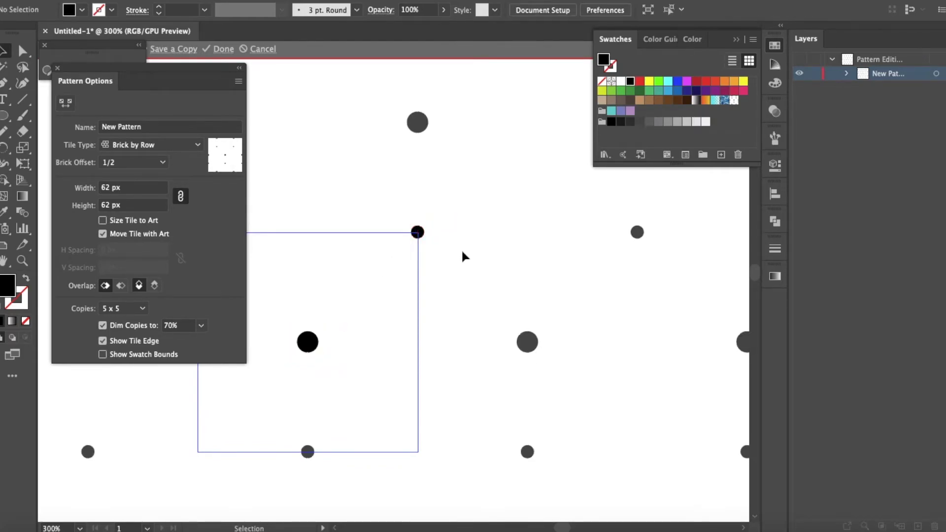
scroll(461, 249, down, 2)
click(226, 52)
scroll(374, 241, down, 5)
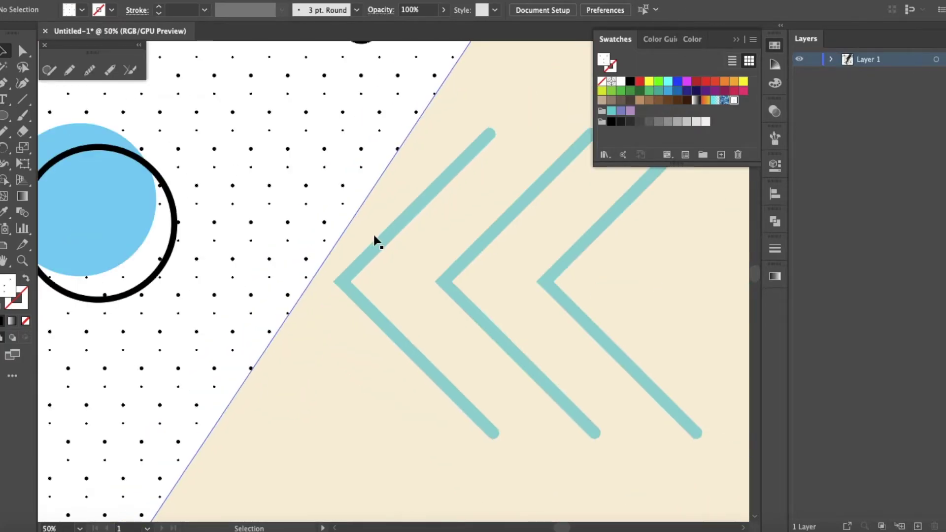
scroll(344, 221, left, 3)
scroll(345, 222, down, 2)
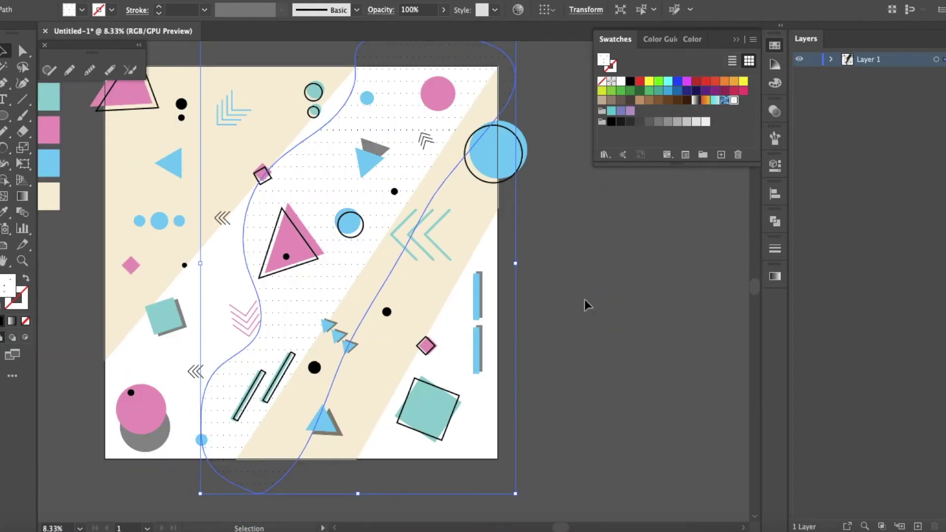
click(585, 302)
Step: Draw a closed freehand curved shape around the blue bars along the artboard's right edge and fill it with the dot pattern
scroll(404, 197, up, 2)
scroll(450, 235, down, 2)
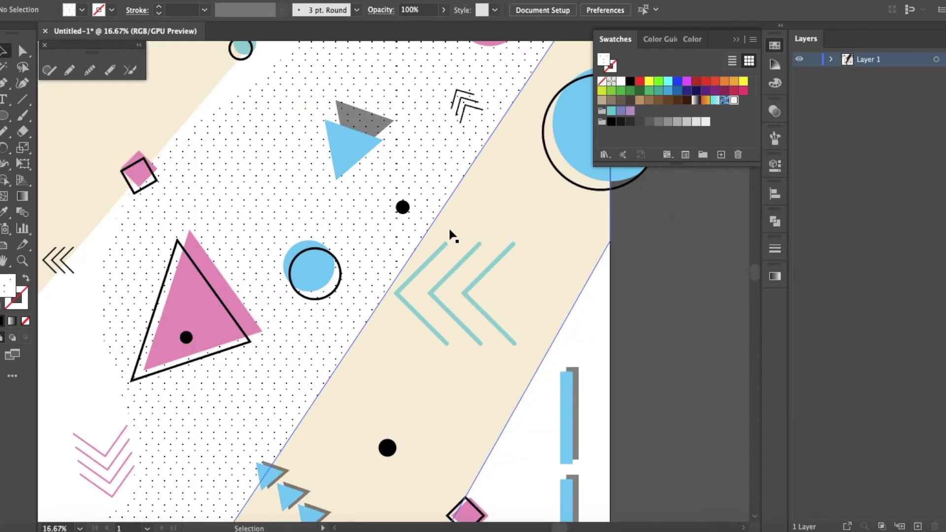
scroll(640, 323, down, 1)
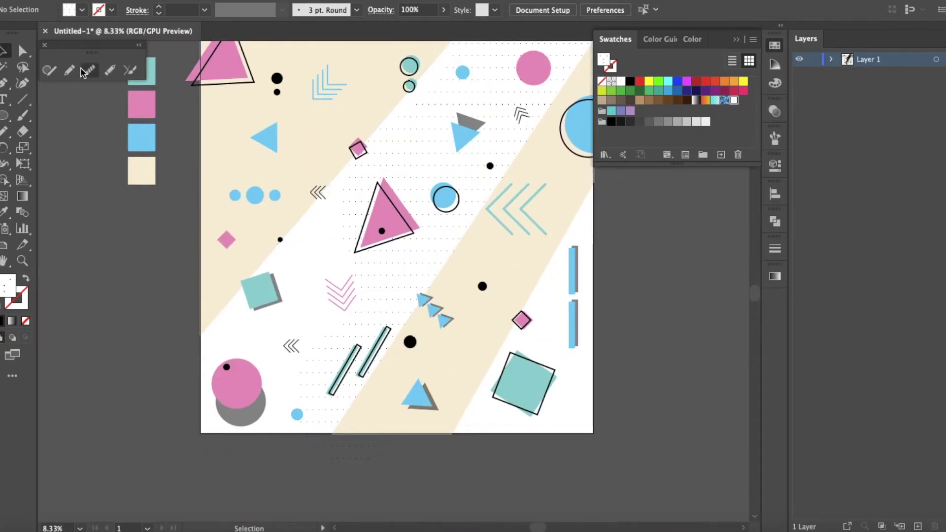
key(n)
scroll(602, 186, up, 1)
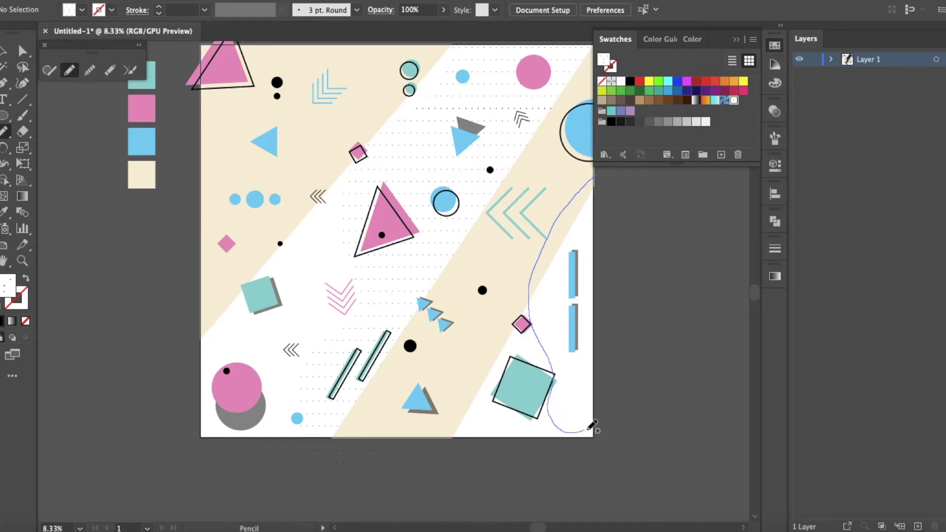
drag(599, 180, 599, 184)
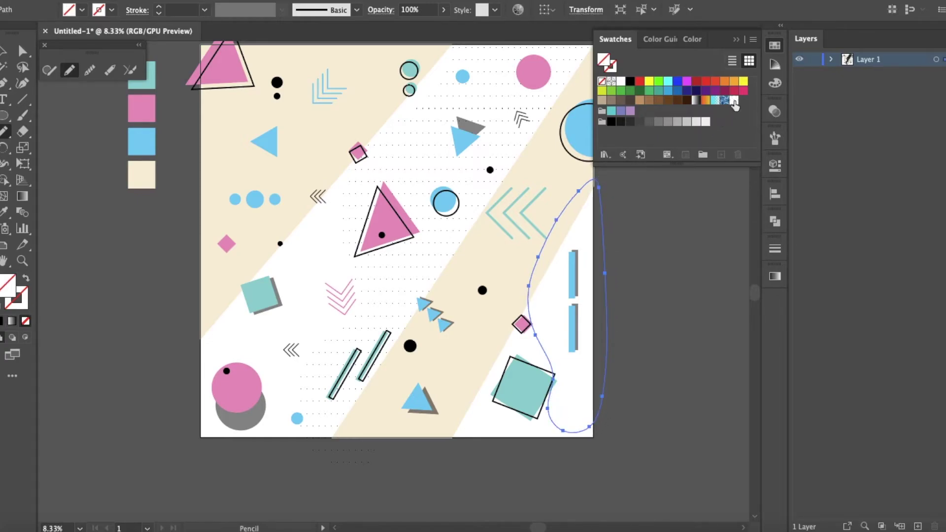
click(734, 101)
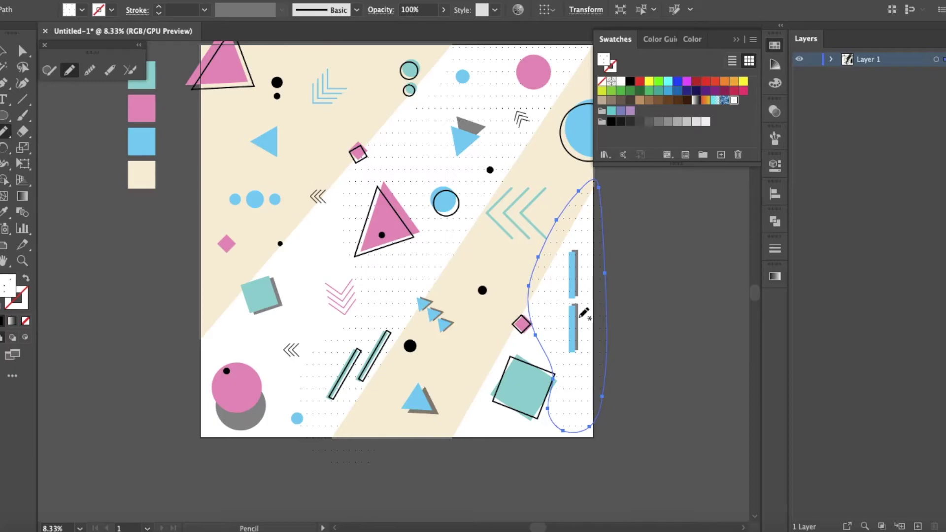
Step: Send the dotted shape at the artboard's right edge to the back and deselect it
click(3, 52)
right_click(559, 321)
mouse_move(629, 471)
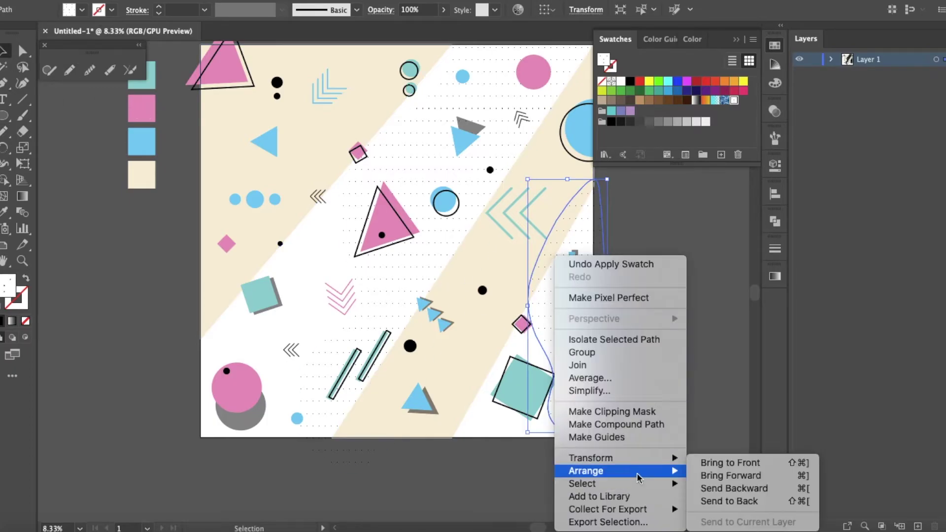
click(714, 502)
click(697, 389)
Step: Create an inward offset path of the beige diagonal band, fill it with the dot pattern and deselect it
scroll(631, 392, up, 2)
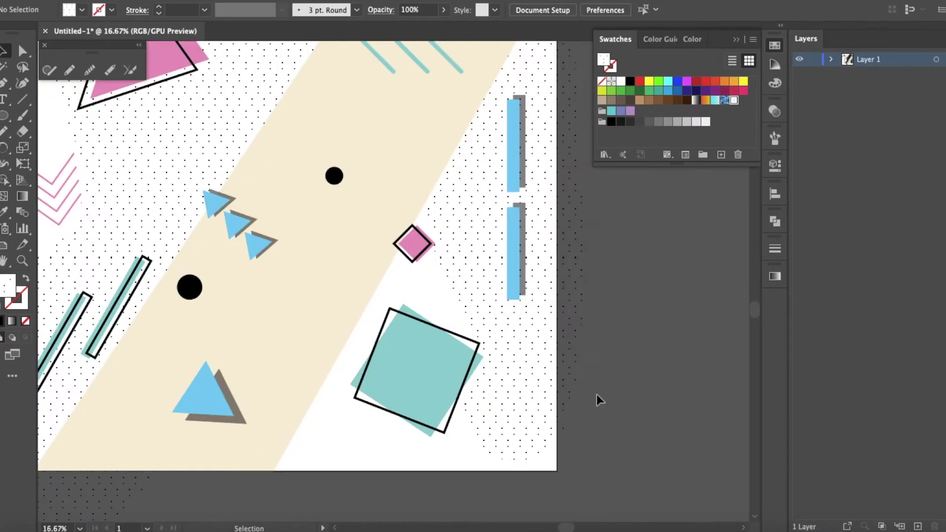
scroll(626, 389, down, 3)
scroll(524, 351, up, 2)
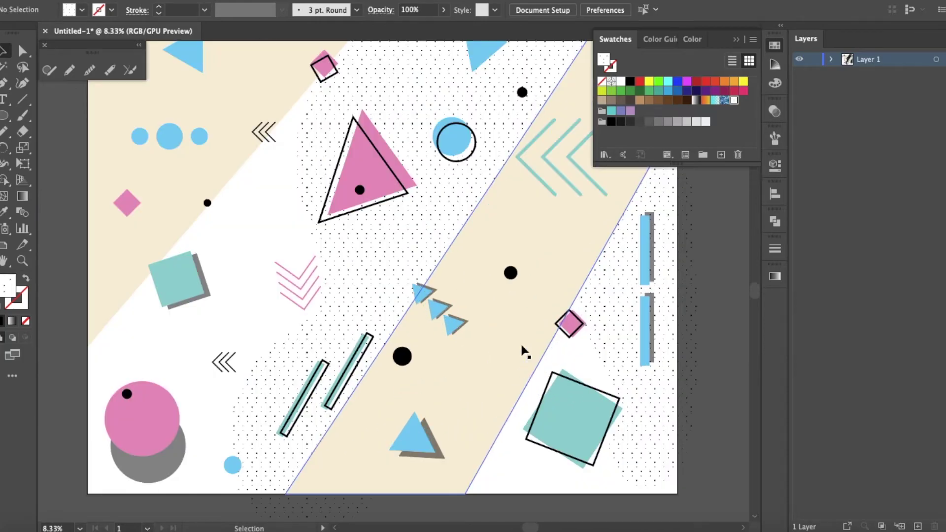
click(520, 349)
scroll(519, 349, down, 1)
scroll(519, 349, right, 3)
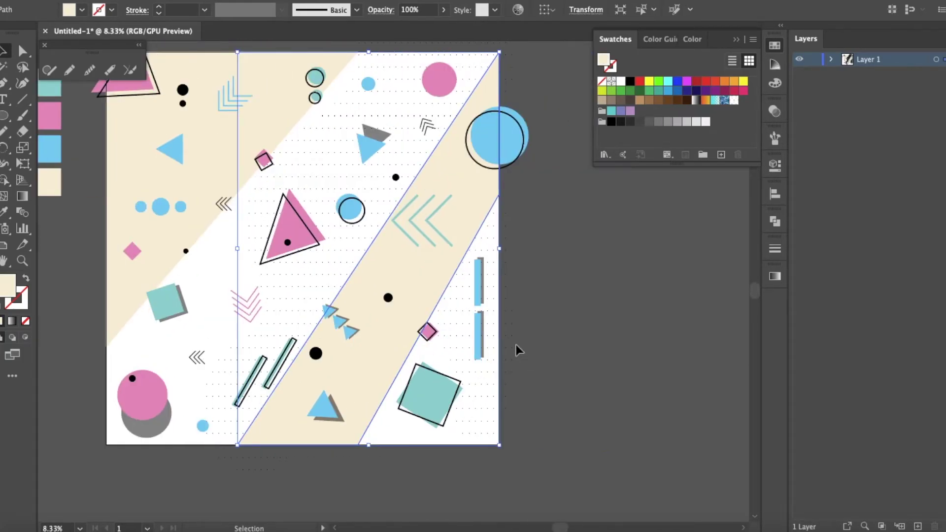
click(148, 1)
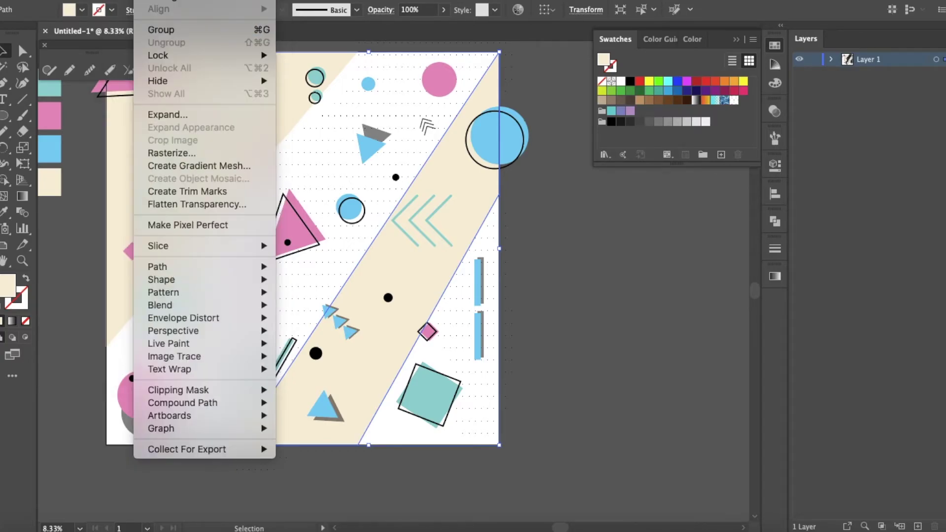
mouse_move(205, 266)
click(356, 312)
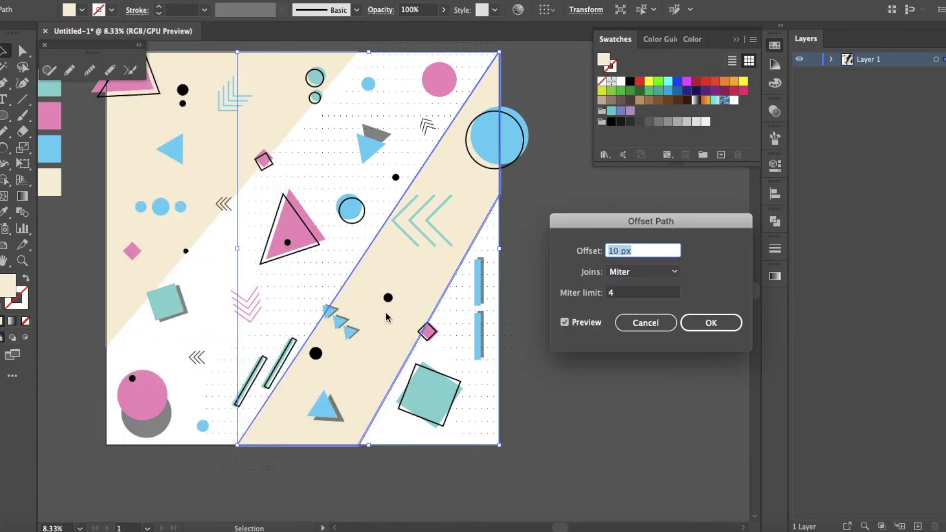
scroll(641, 251, down, 20)
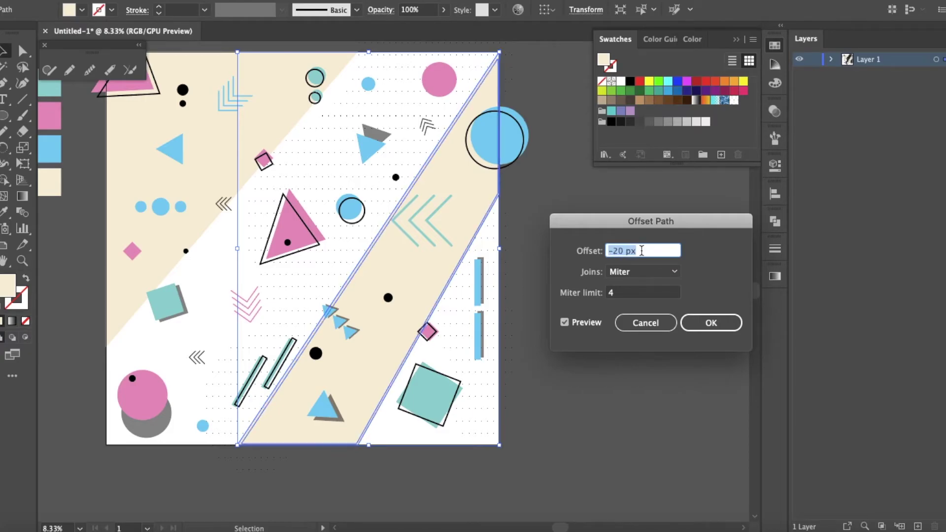
scroll(642, 251, down, 20)
click(711, 322)
click(653, 243)
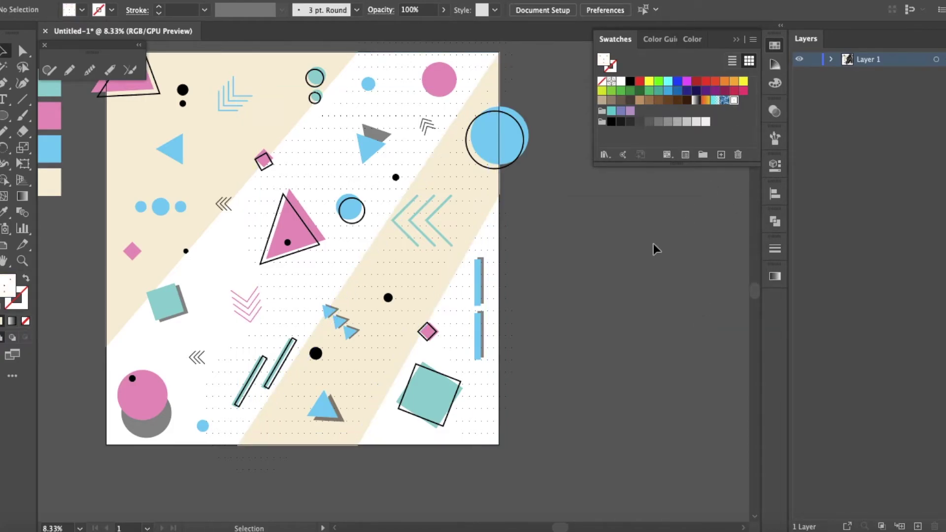
Step: Copy the beige diagonal band and paste the duplicate in back of the original
click(491, 96)
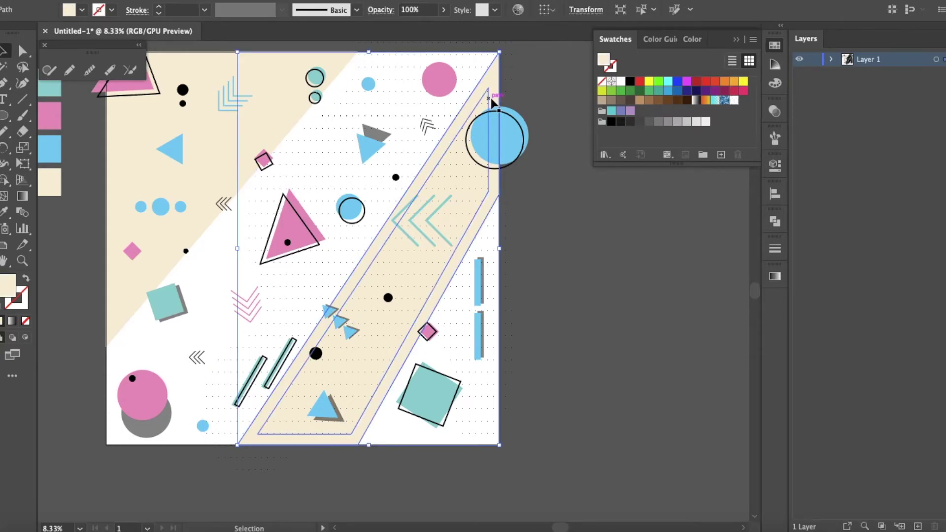
scroll(491, 97, up, 2)
scroll(493, 308, down, 2)
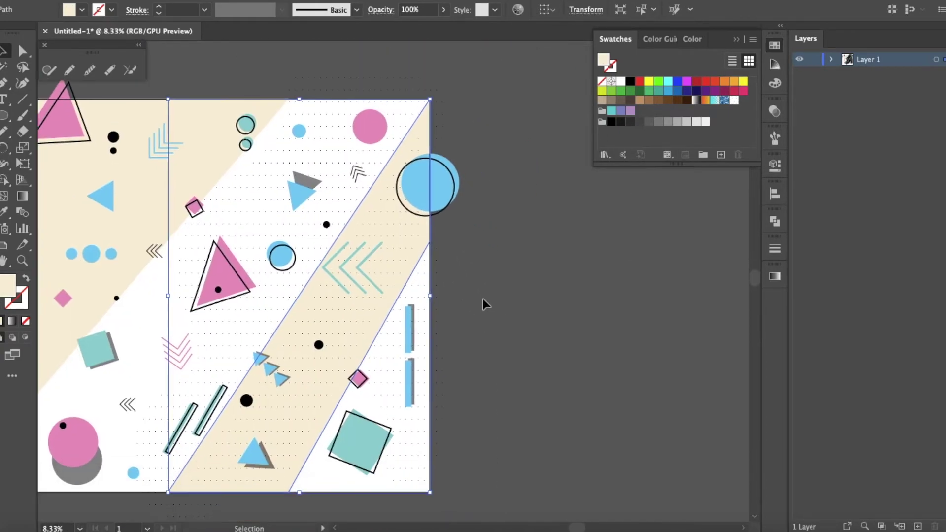
scroll(307, 413, up, 4)
drag(274, 386, 275, 389)
key(super+z)
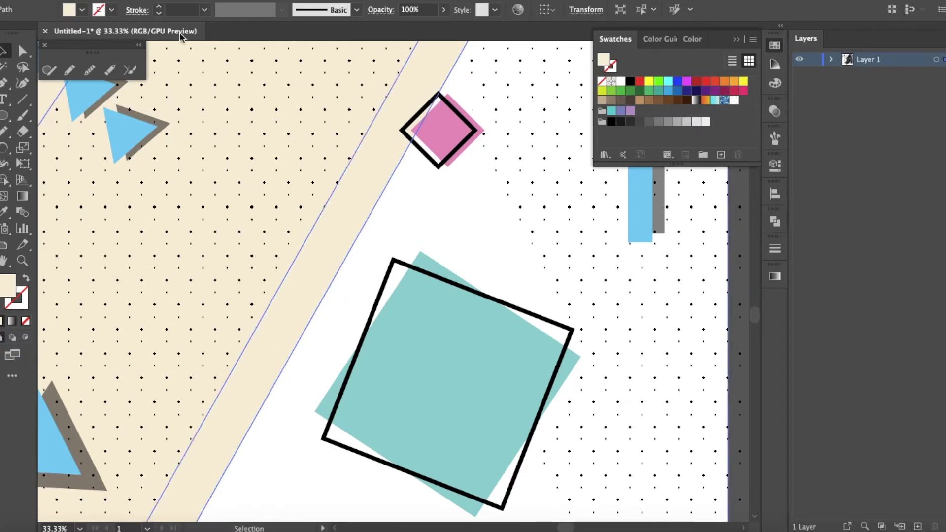
click(117, 2)
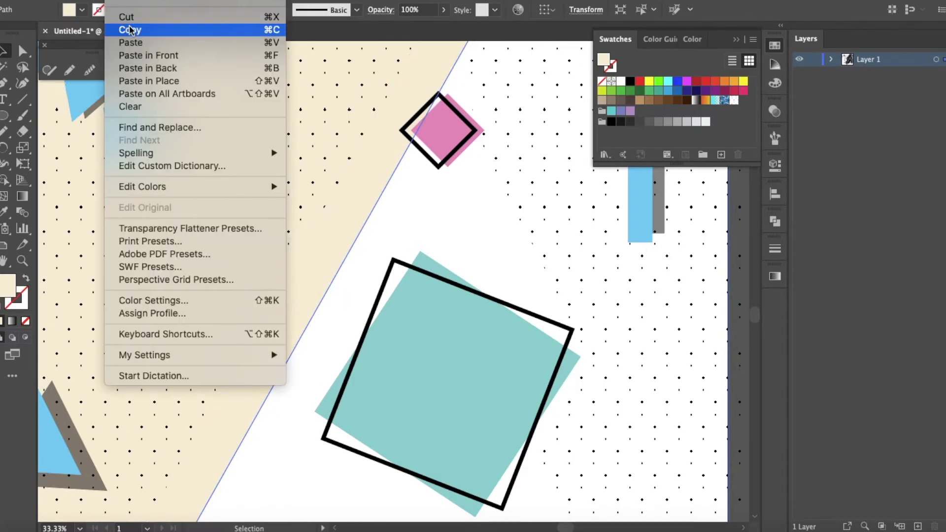
click(143, 68)
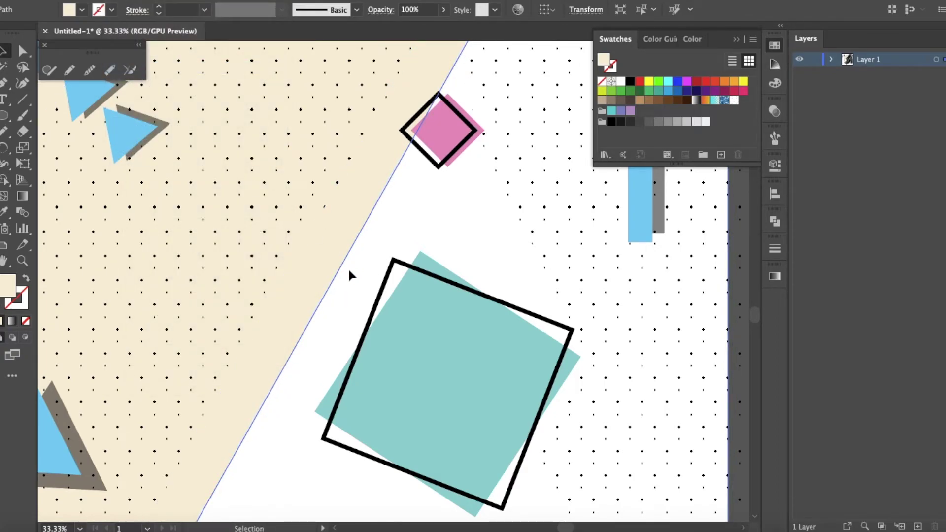
Step: Offset the pasted band copy slightly to the right and down from the original beige band
drag(337, 270, 359, 282)
key(super+minus)
key(super+minus)
key(super+minus)
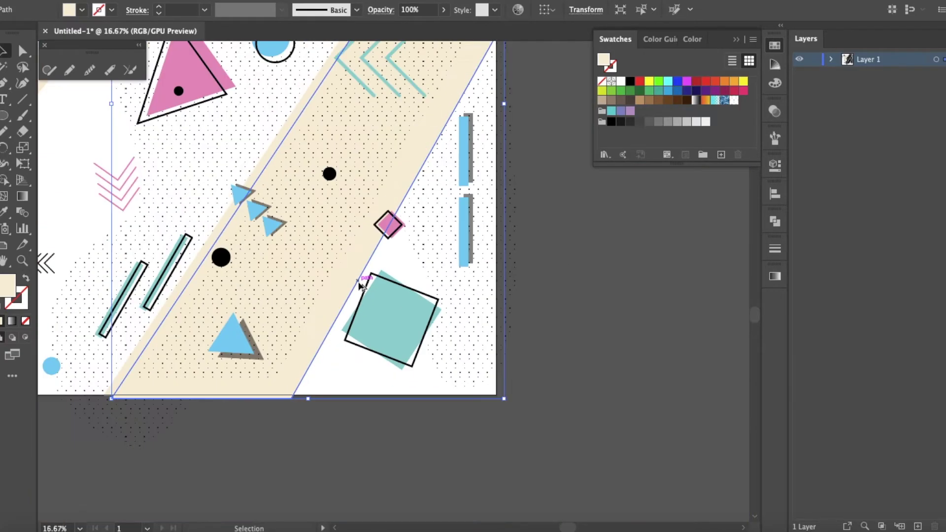
key(ctrl+z)
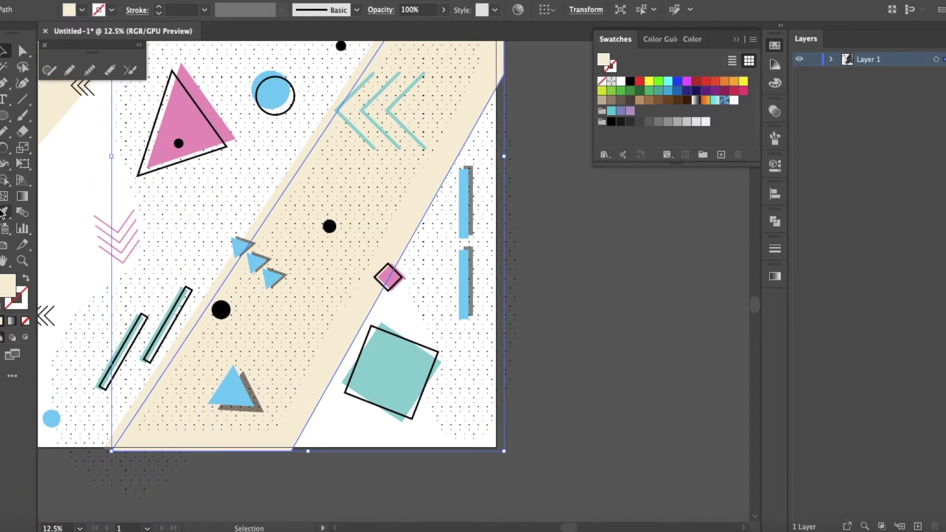
Step: Apply the grey shadow appearance of the circle in the bottom-left corner to the band copy and deselect it
click(2, 213)
scroll(95, 226, left, 5)
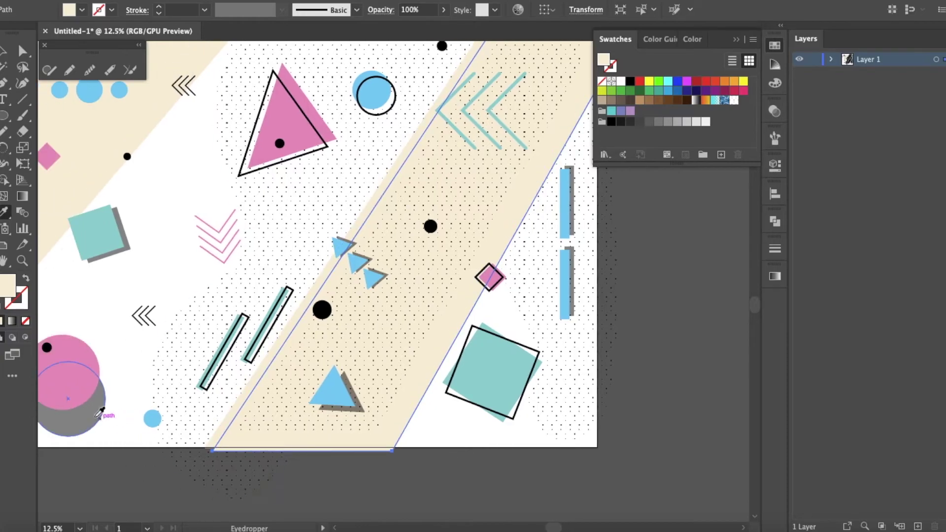
click(102, 417)
key(v)
click(650, 321)
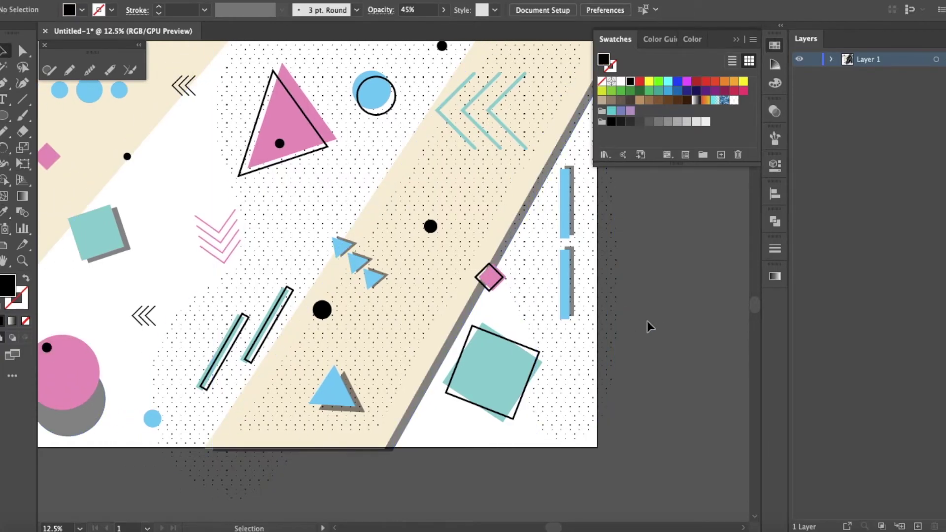
Step: Delete the dotted inner shape from the beige diagonal band
click(451, 272)
key(ctrl+minus)
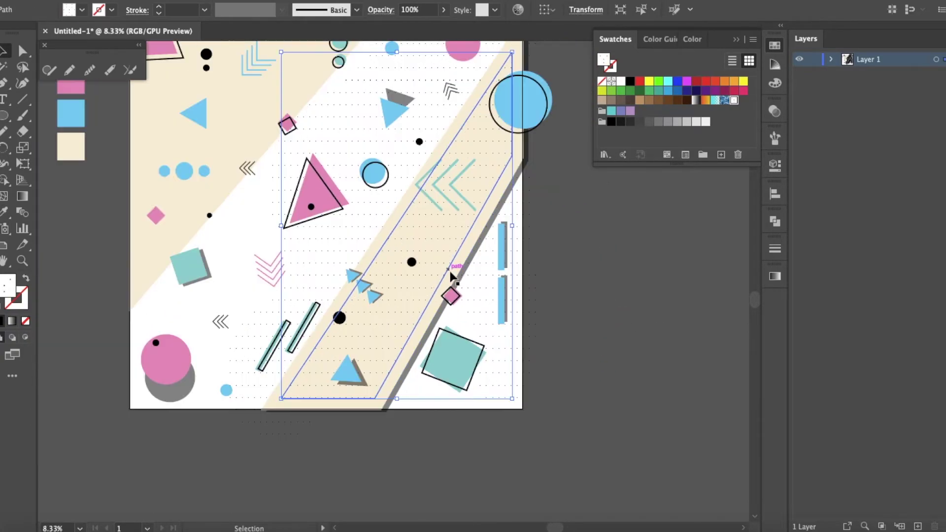
drag(513, 399, 482, 377)
click(573, 370)
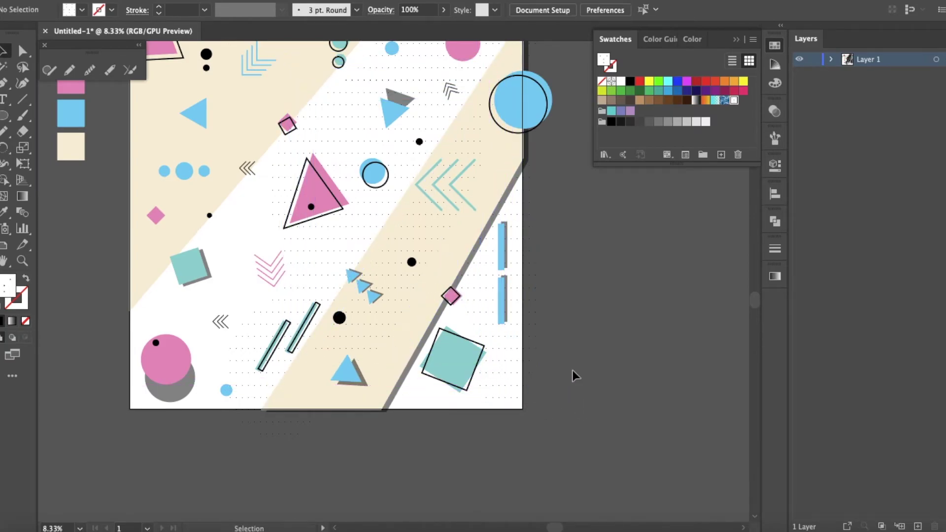
drag(394, 288, 377, 344)
key(Delete)
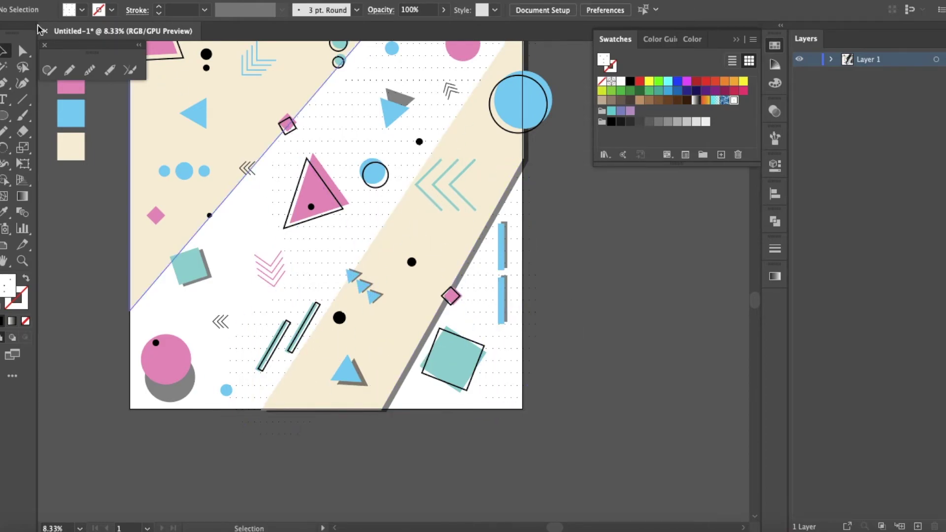
Step: Draw a closed wavy freehand shape along the beige band from the large blue circle to the blue triangle and fill it with the dot pattern
click(70, 70)
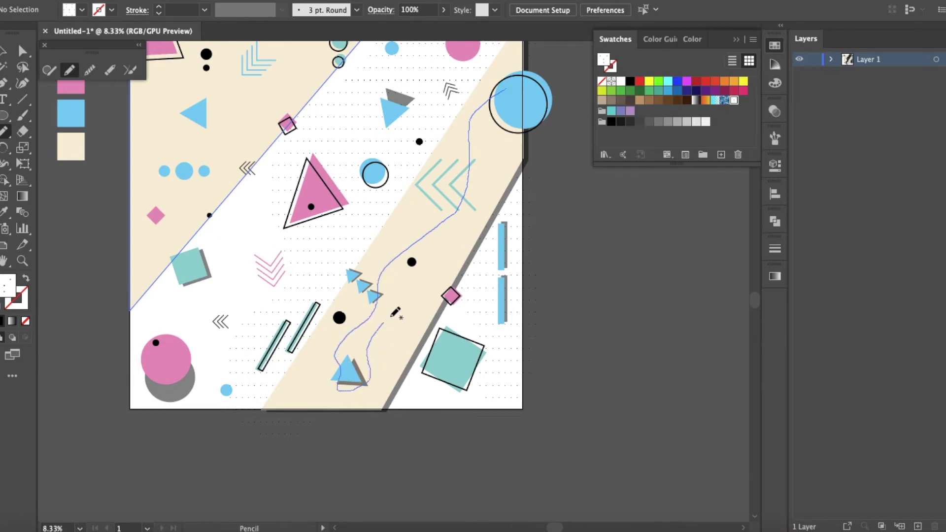
drag(519, 91, 520, 92)
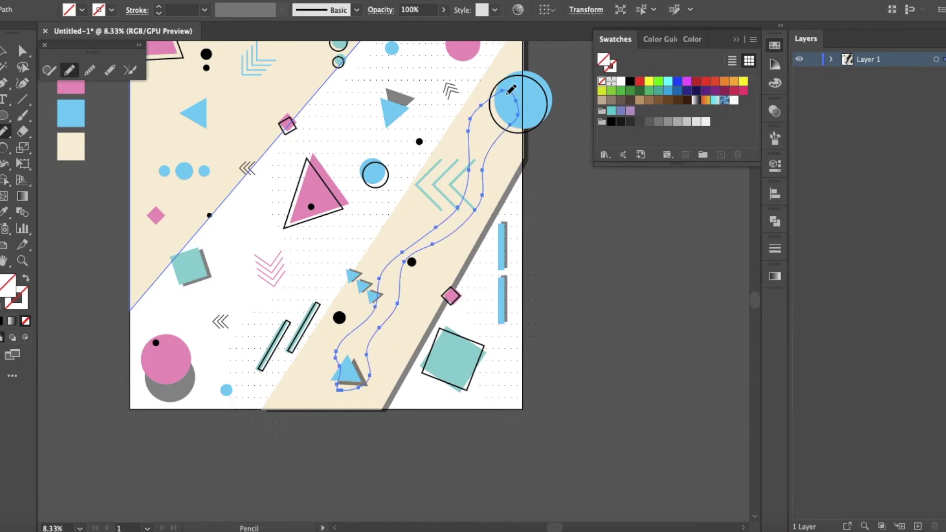
click(735, 101)
key(v)
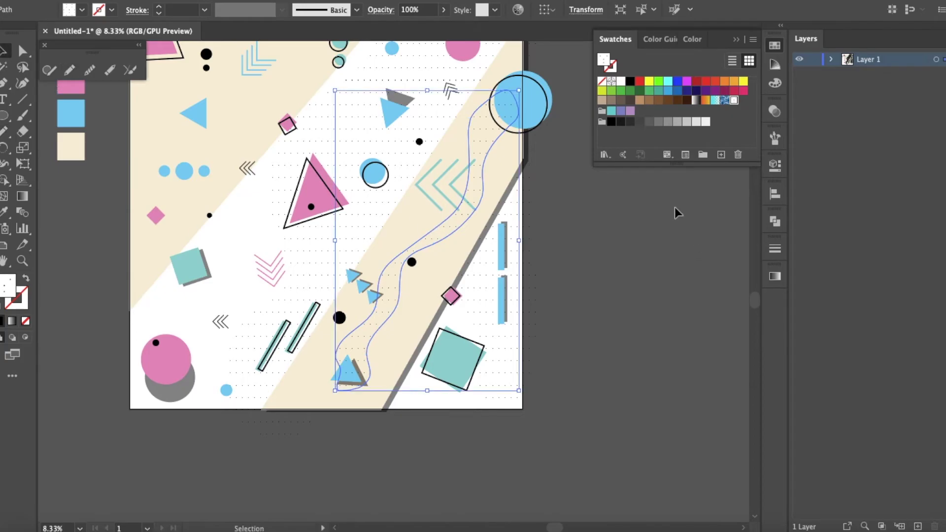
scroll(536, 170, up, 1)
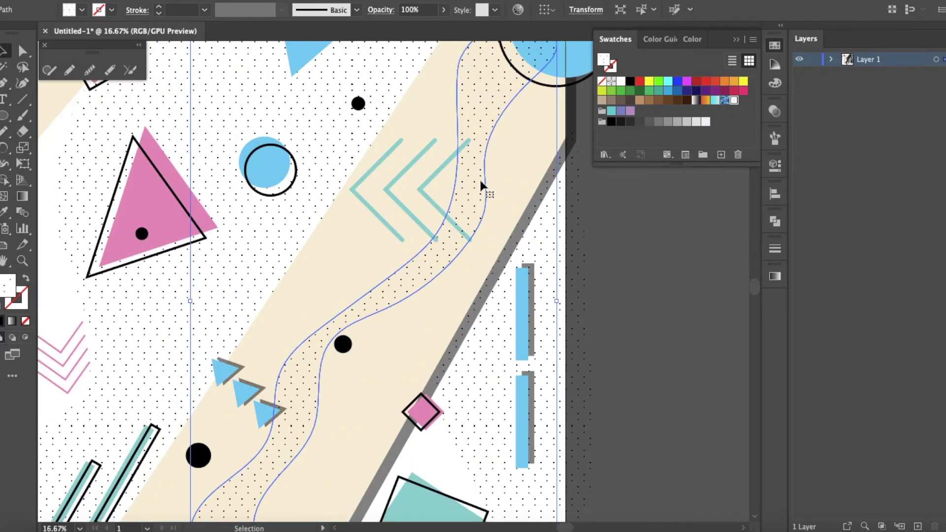
click(666, 239)
scroll(665, 241, down, 1)
scroll(218, 179, down, 1)
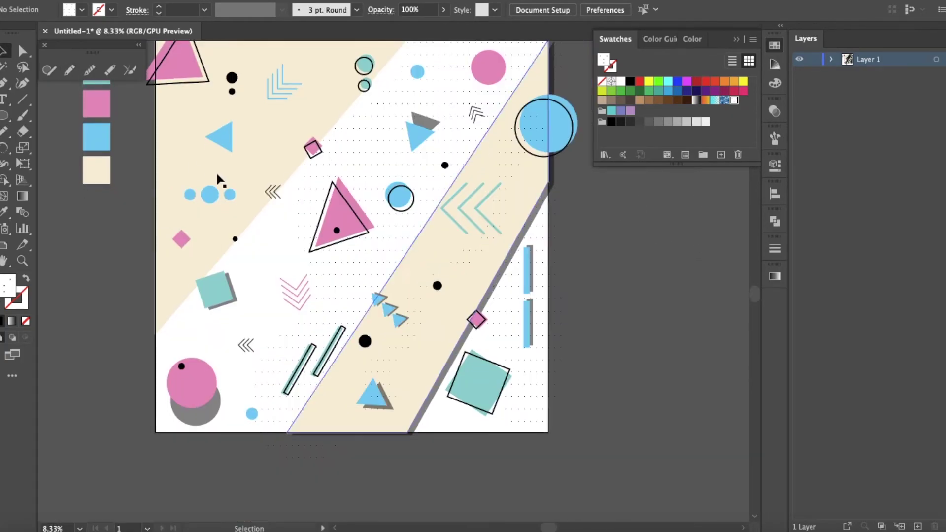
Step: Draw a closed curved freehand shape over the beige panel's upper-left corner, around the blue triangle, and fill it with the dot pattern
scroll(217, 179, up, 3)
click(69, 71)
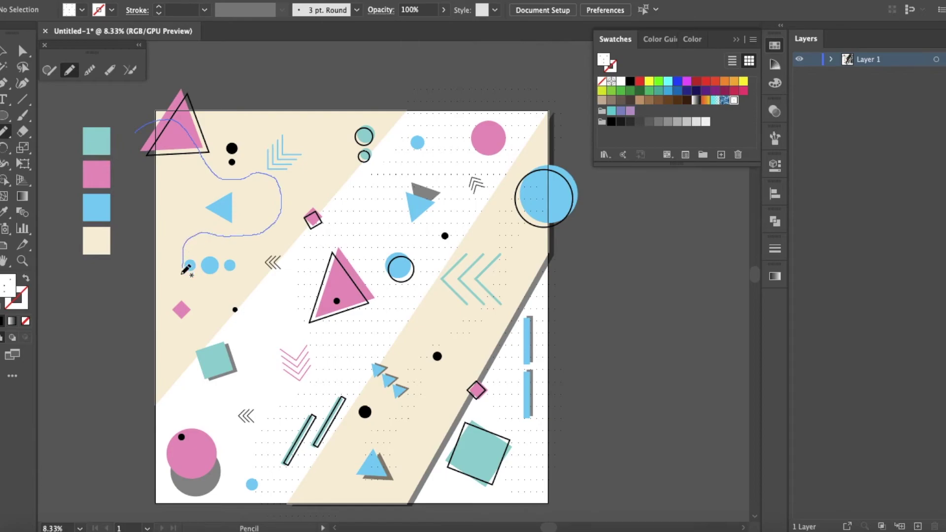
drag(137, 157, 139, 132)
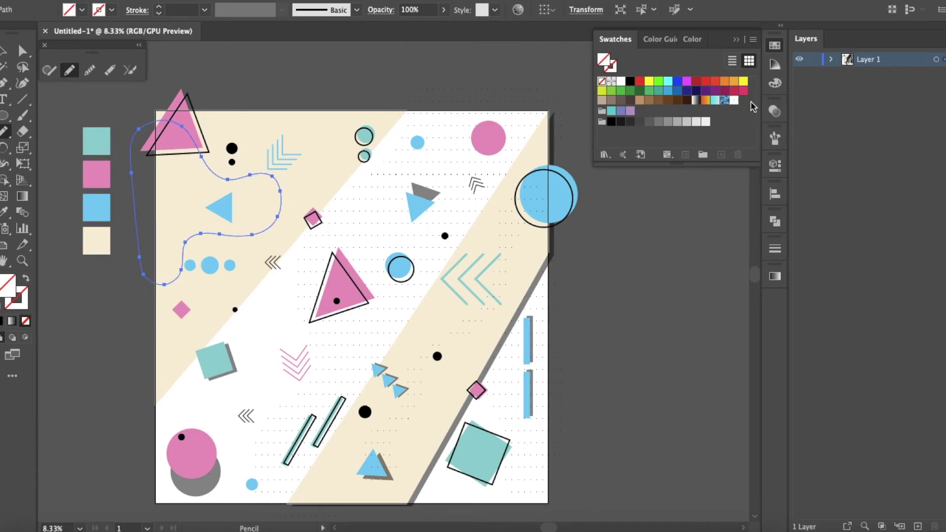
click(733, 100)
click(4, 51)
click(247, 54)
scroll(249, 60, down, 1)
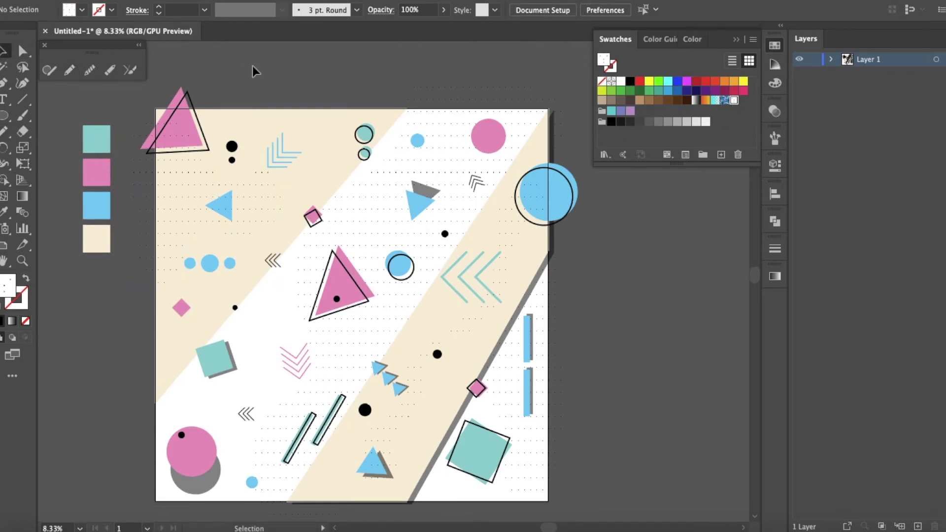
Step: Draw a closed freehand oval around the pink circle in the artboard's bottom-left corner, fill it with the dot pattern and deselect it
scroll(252, 66, down, 2)
click(215, 318)
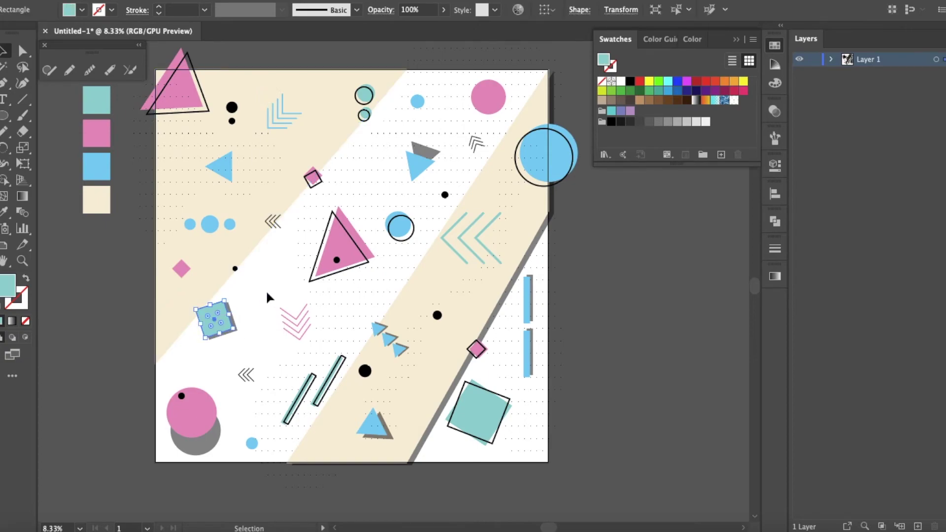
click(40, 166)
click(69, 70)
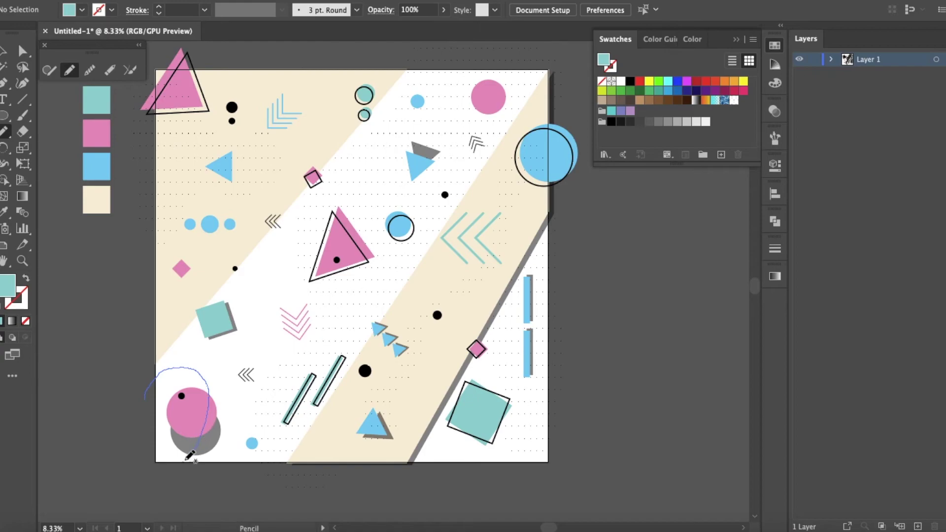
drag(144, 427, 145, 395)
click(731, 101)
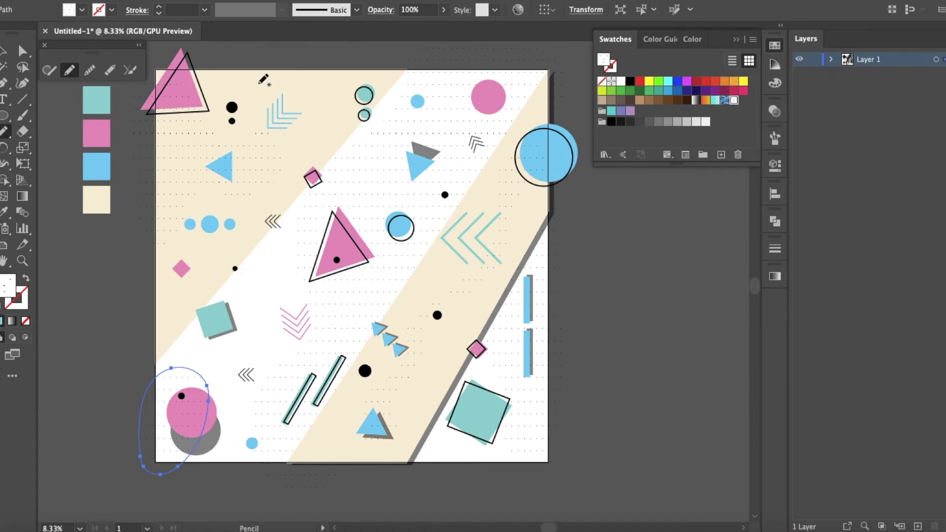
key(v)
click(72, 256)
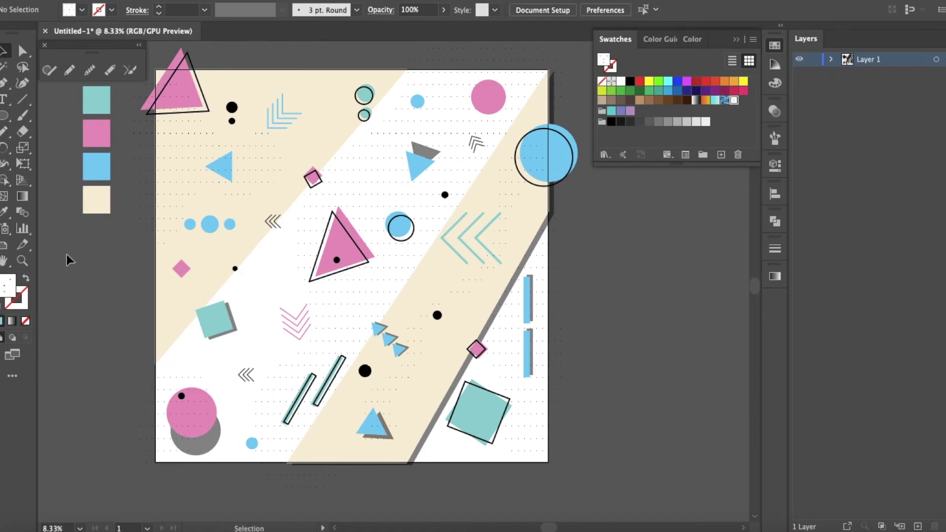
Step: Move the dotted oval up so it overlaps the beige panel's lower tip, and push it back in the stacking order
drag(183, 445, 186, 398)
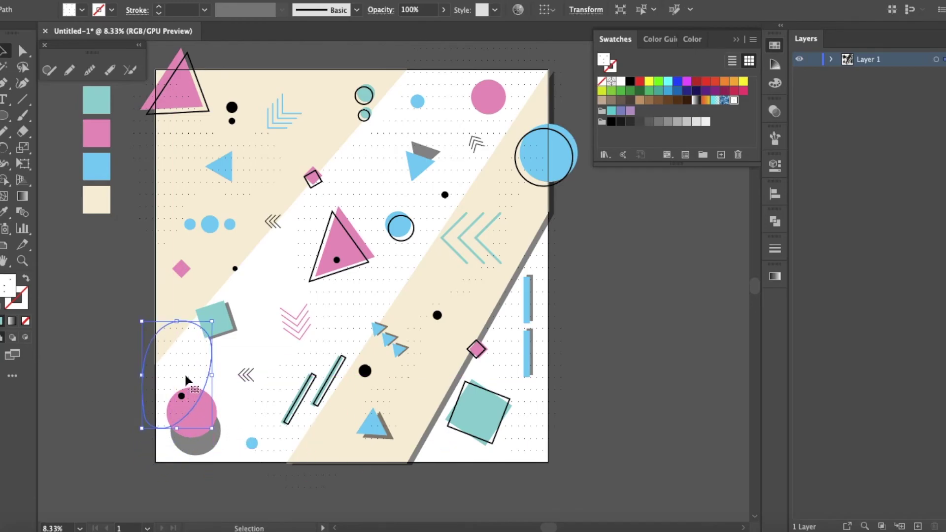
scroll(394, 296, left, 2)
right_click(223, 385)
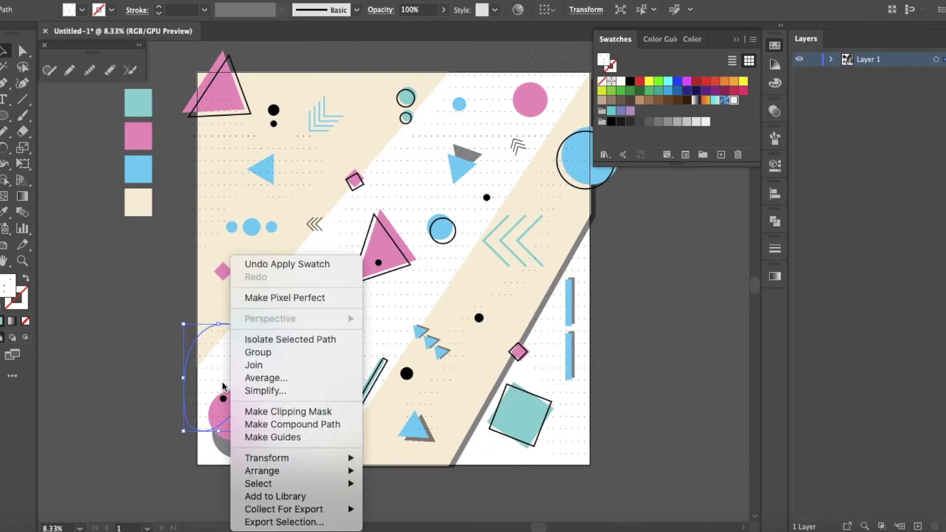
mouse_move(268, 471)
click(409, 499)
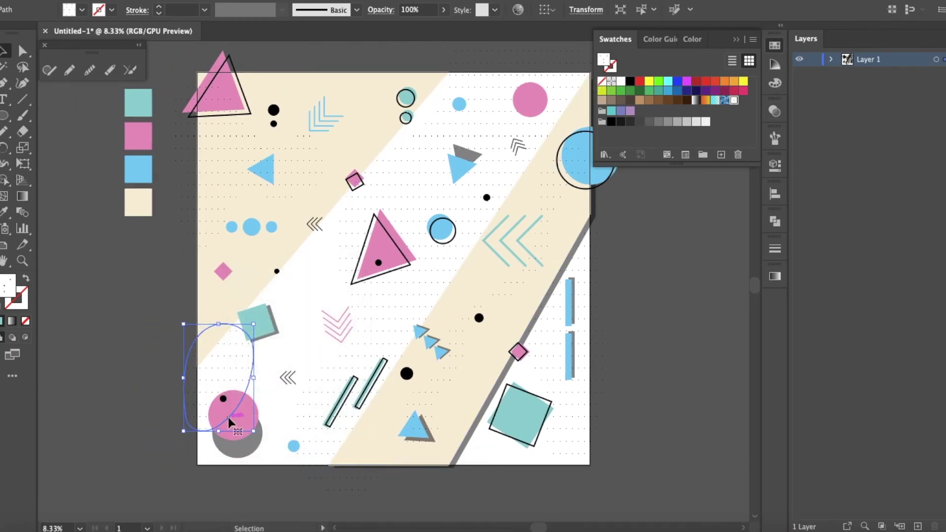
click(146, 403)
click(262, 197)
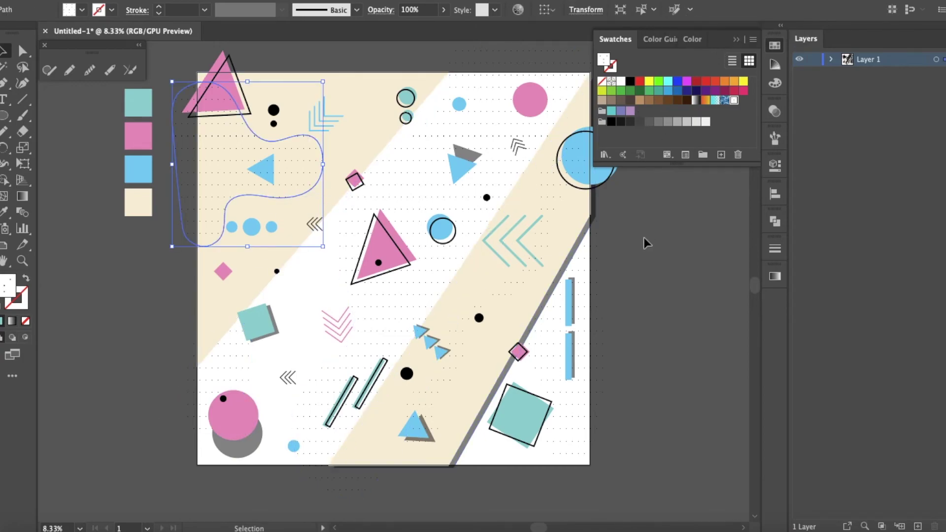
click(654, 282)
Step: Copy the beige triangular corner panel, paste it in back and offset the copy downward and slightly left
scroll(655, 282, right, 2)
click(351, 128)
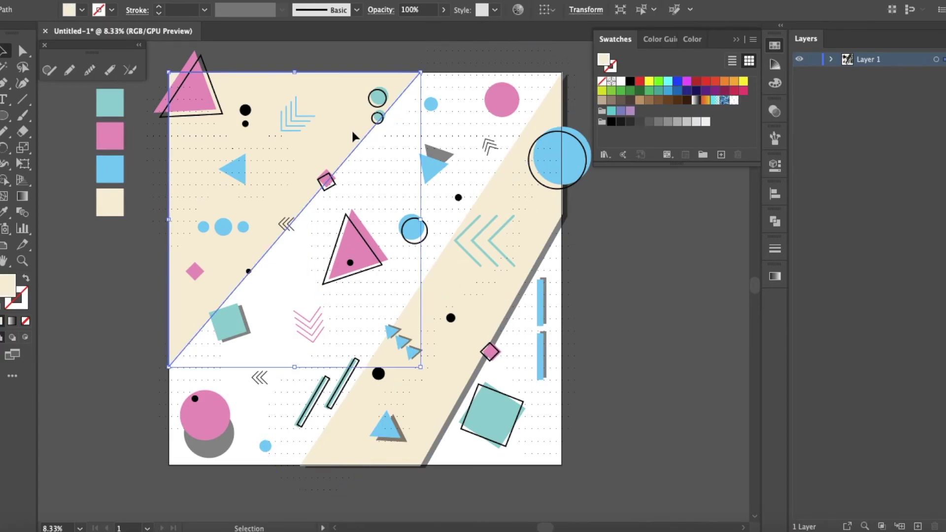
click(120, 1)
click(124, 30)
click(121, 1)
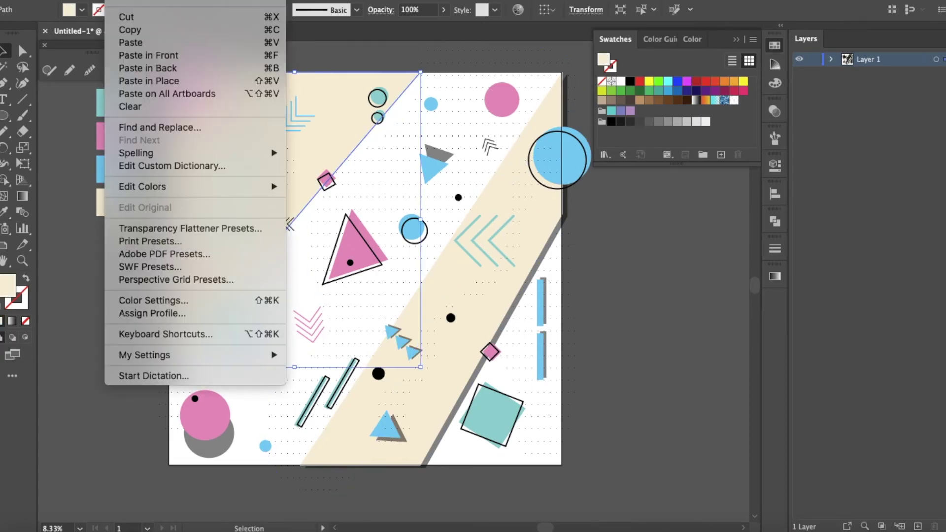
click(148, 68)
drag(303, 216, 297, 235)
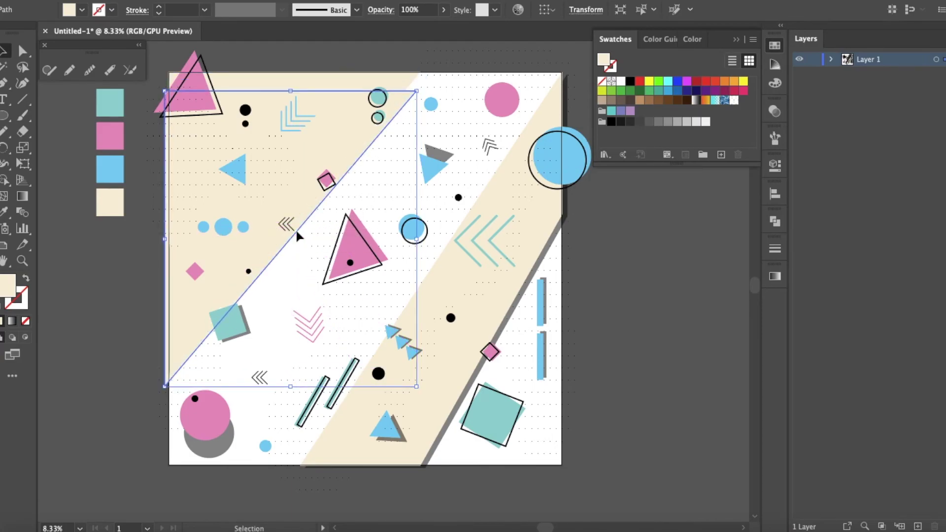
Step: Apply the grey shadow appearance of the bottom-left circle to the corner panel's copy and deselect it
key(i)
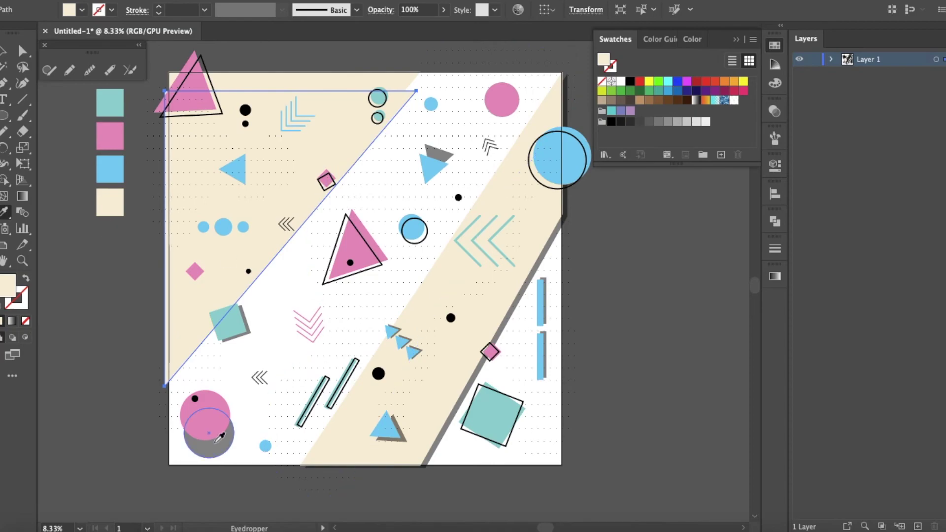
click(220, 446)
click(5, 52)
click(78, 190)
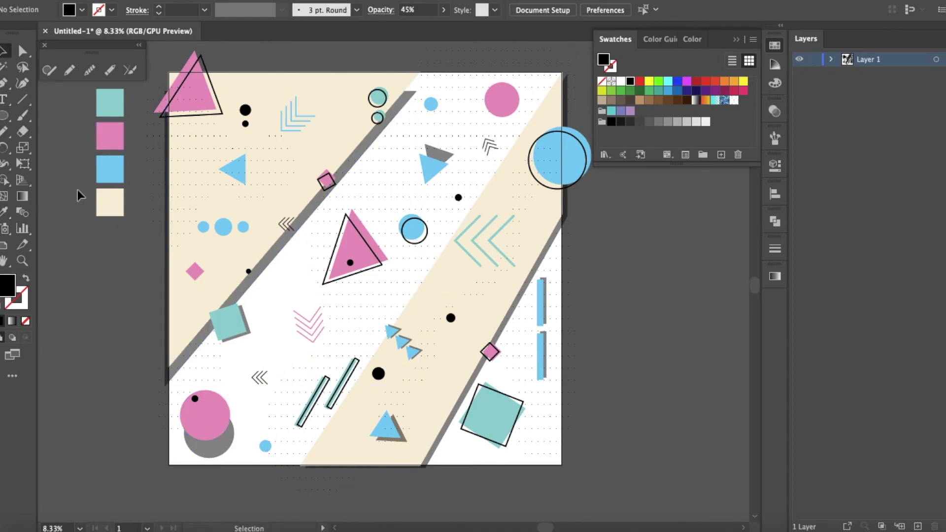
Step: Shift the corner panel's grey shadow up and to the right so it sits inside the artboard's left edge, and deselect it
mouse_move(267, 266)
mouse_down()
mouse_move(281, 258)
mouse_move(258, 263)
mouse_up()
scroll(270, 271, up, 2)
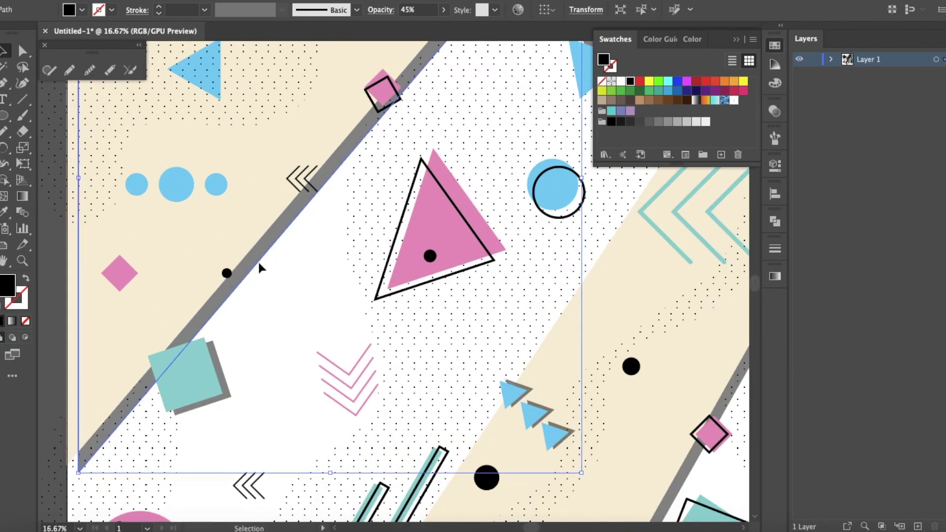
scroll(271, 274, down, 2)
click(152, 306)
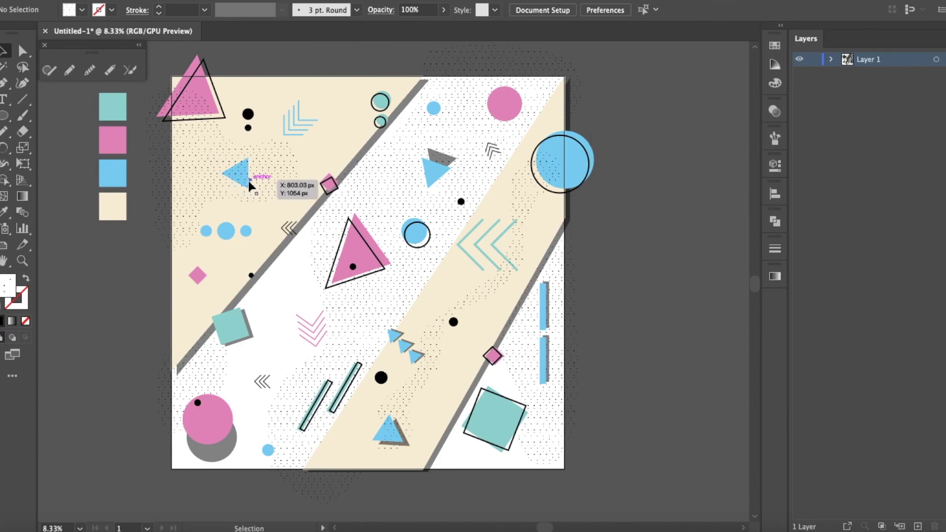
Step: Bring the blue left-pointing triangle on the beige corner panel to the front of the stacking order
click(247, 182)
right_click(241, 181)
mouse_move(275, 397)
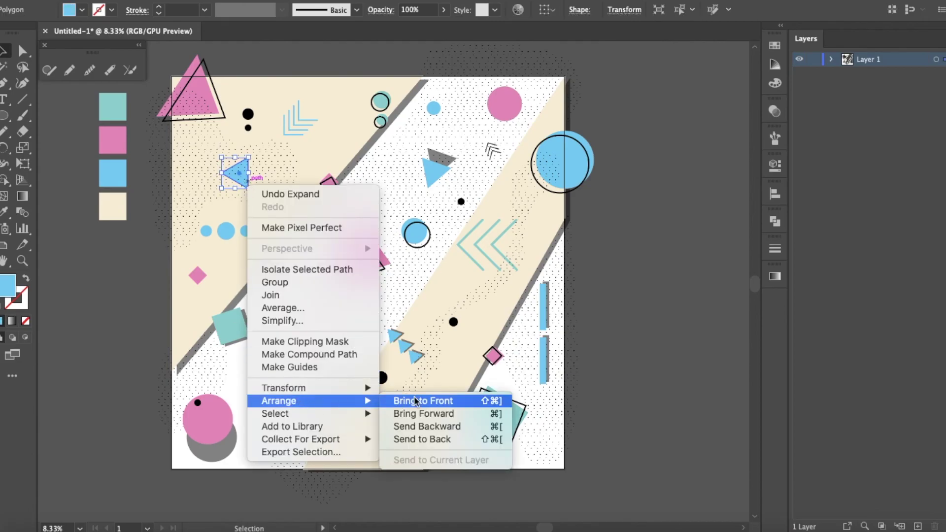
click(454, 397)
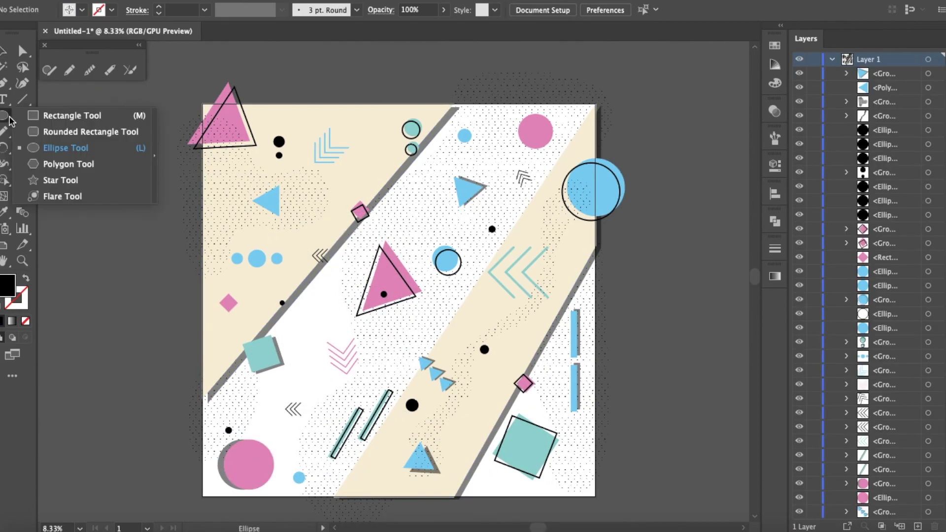
Step: Create a black 4000 by 4000 px rectangle on top of the artwork
click(79, 112)
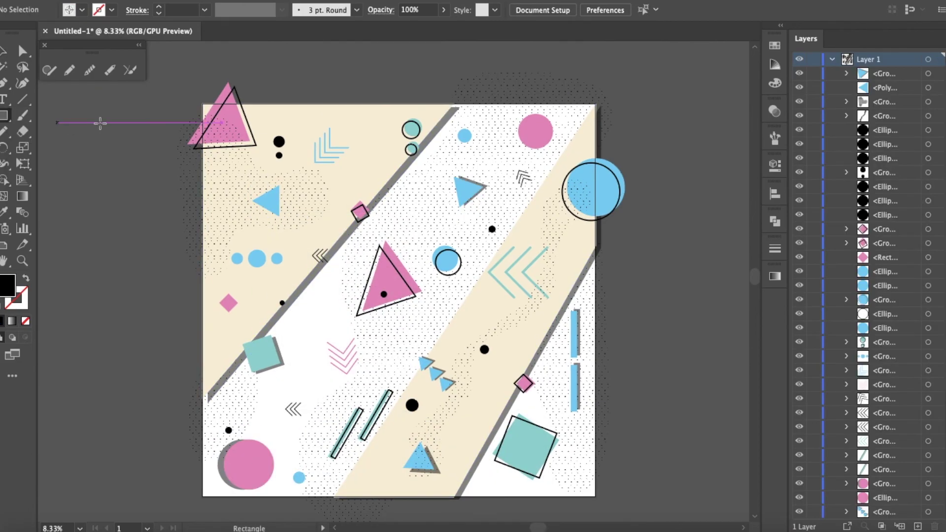
click(96, 121)
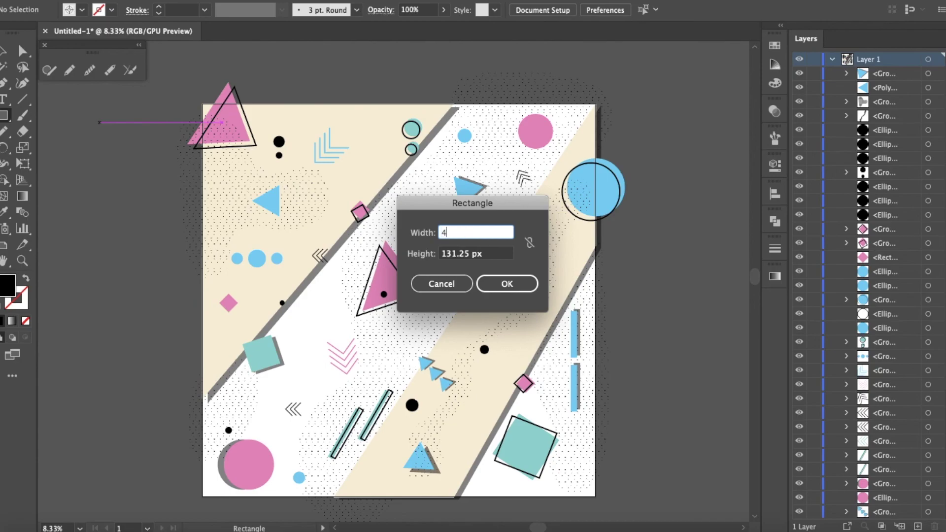
click(491, 254)
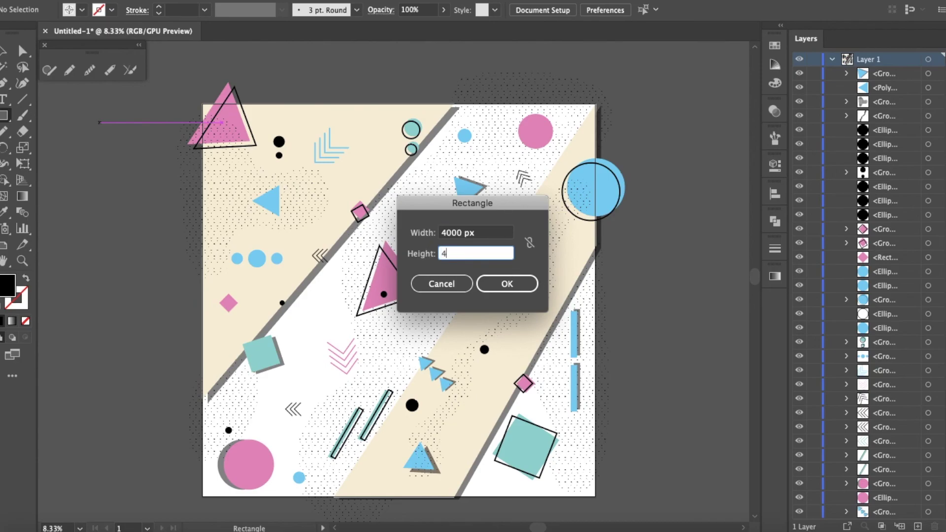
click(489, 285)
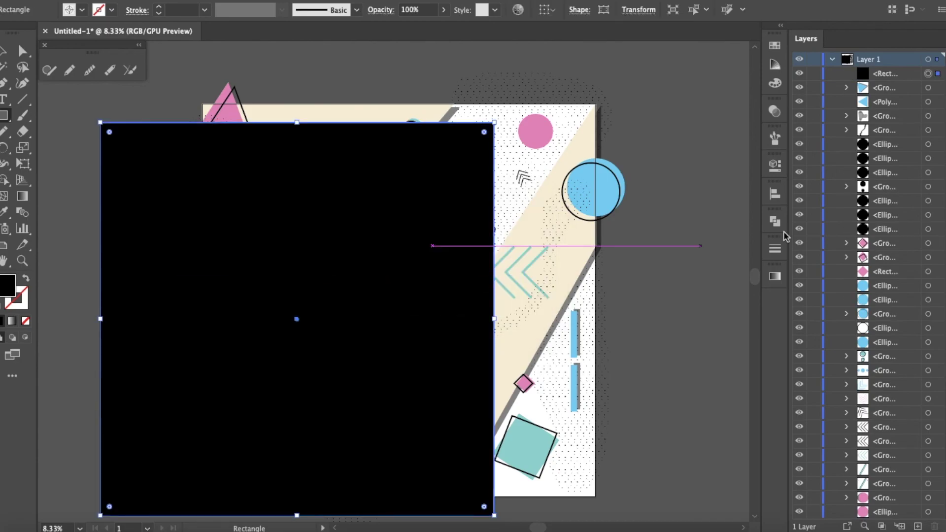
Step: Align the black square to the artboard, centering it both horizontally and vertically
click(774, 197)
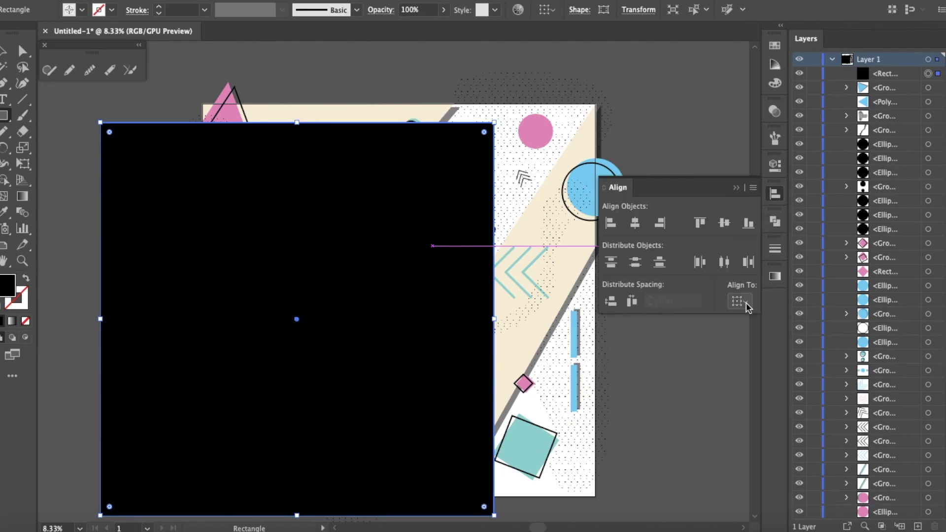
click(739, 302)
click(742, 345)
click(635, 222)
click(727, 225)
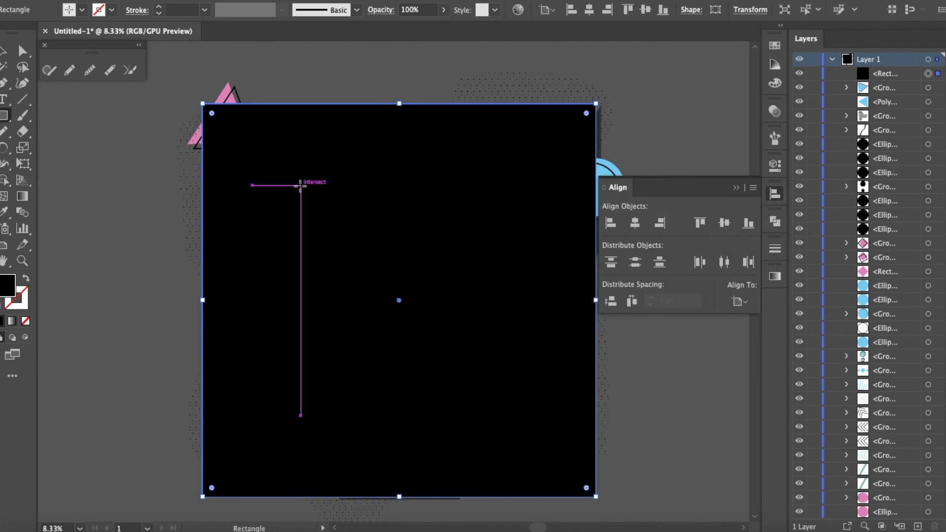
Step: Select all the artwork together with the black square and make a clipping mask to trim the pattern to the artboard
click(3, 56)
scroll(118, 176, down, 1)
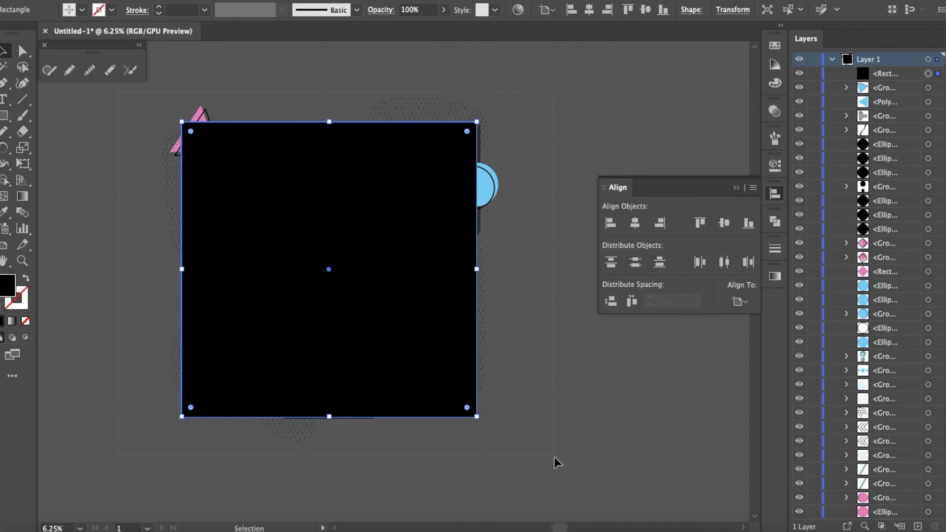
key(super+a)
right_click(359, 259)
click(395, 381)
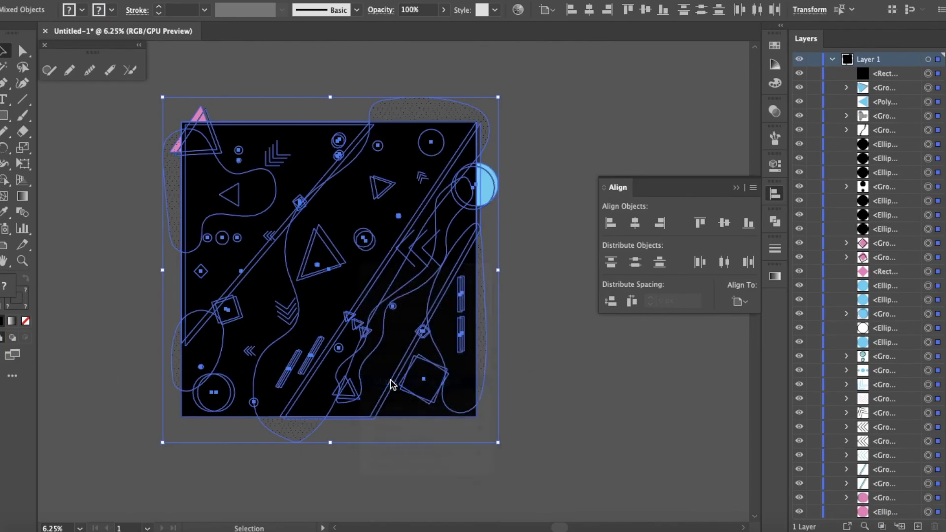